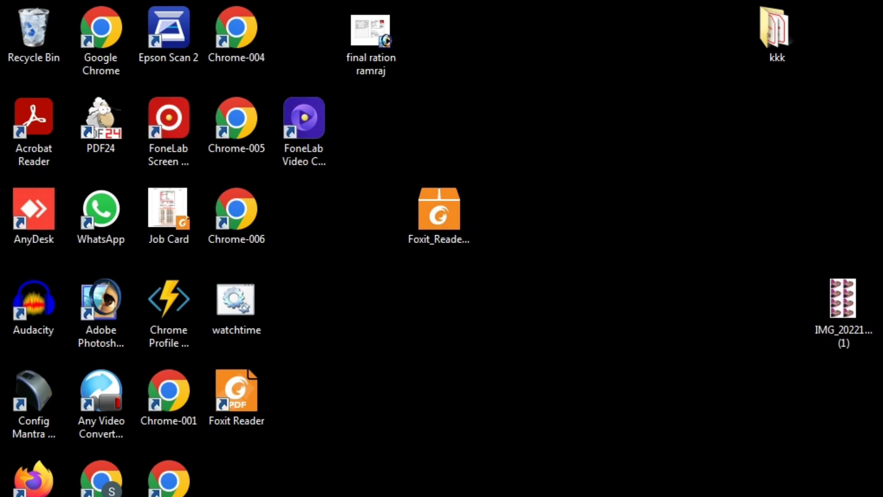
- Search Google for 'nvsp portal' in a new Chrome tab and open the National Voter's Service Portal result
{"action": "key", "text": "alt+Tab"}
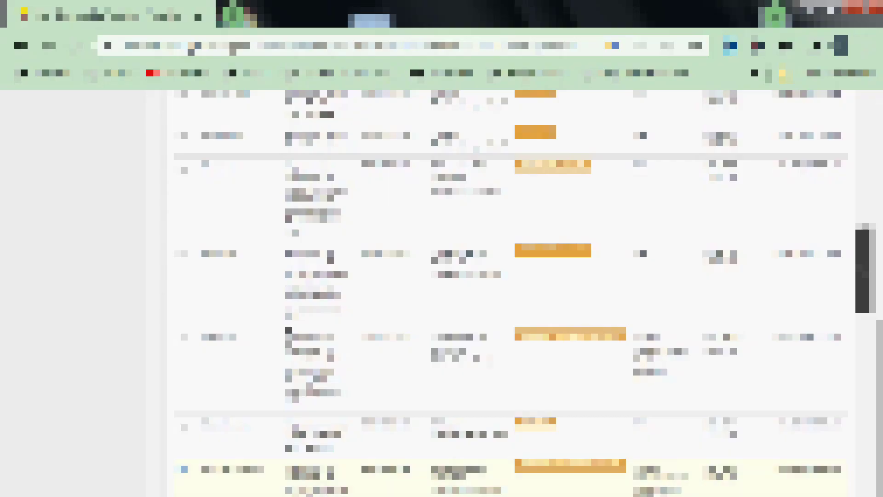
{"action": "left_click", "coordinate": [228, 18]}
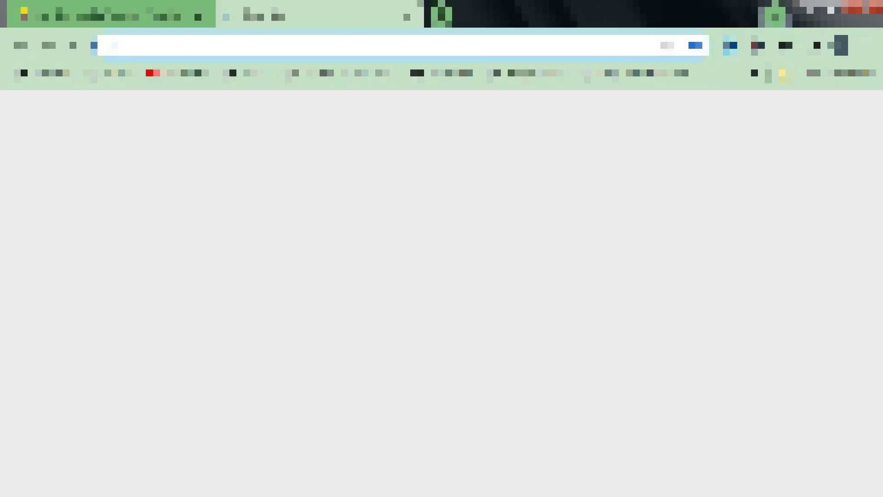
{"action": "type", "text": "nv"}
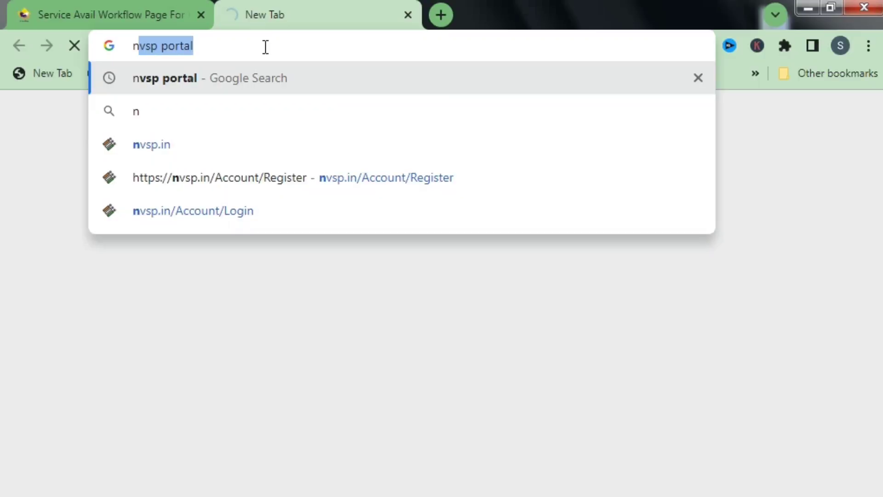
{"action": "type", "text": "sp"}
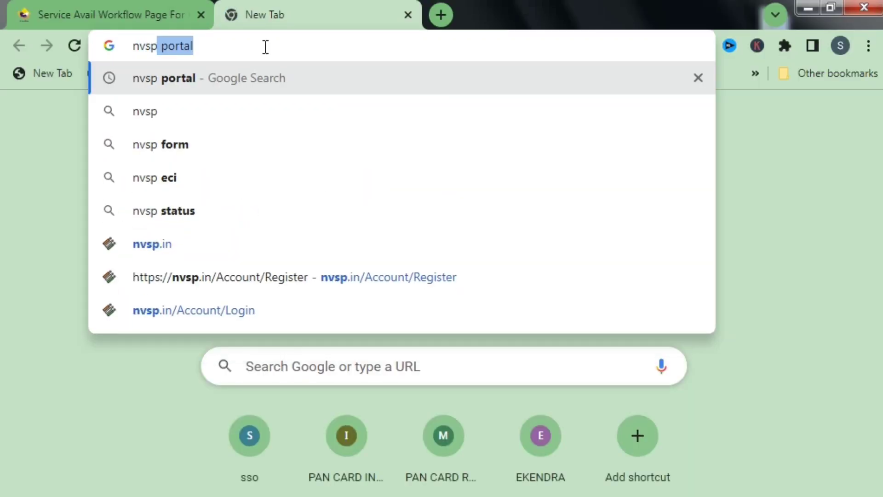
{"action": "left_click", "coordinate": [184, 78]}
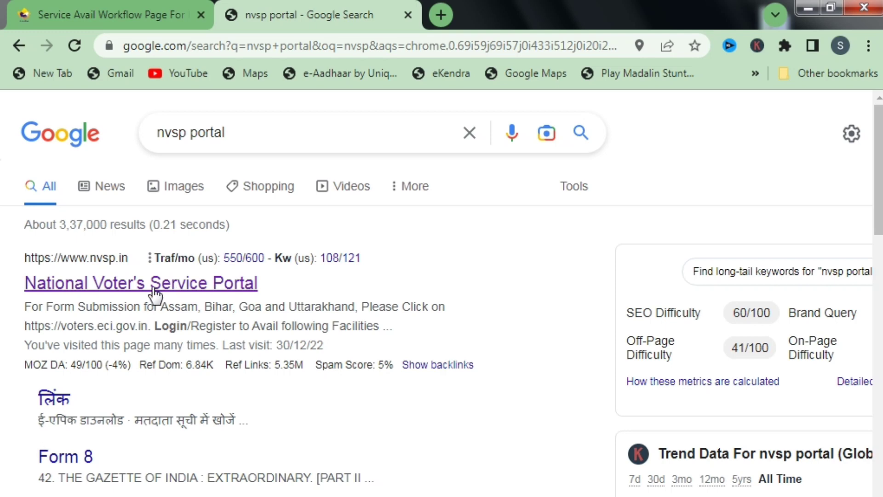
{"action": "left_click", "coordinate": [138, 283]}
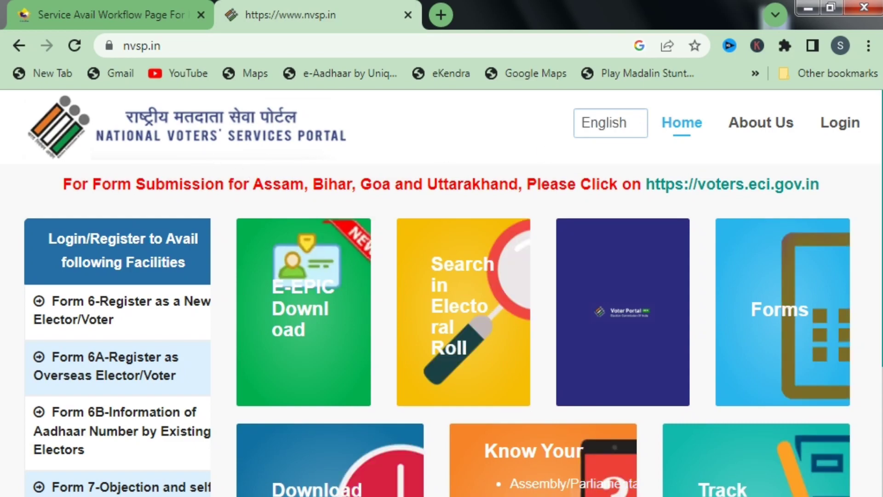
- Go to the portal's Login/Register page and choose 'Register as a new user'
{"action": "scroll", "coordinate": [453, 293], "scroll_direction": "down", "scroll_amount": 3}
{"action": "scroll", "coordinate": [453, 293], "scroll_direction": "down", "scroll_amount": 1}
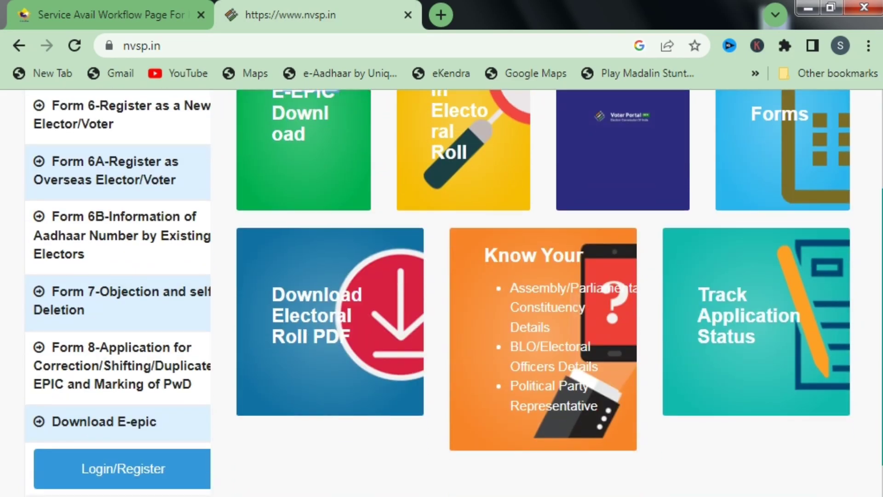
{"action": "scroll", "coordinate": [453, 293], "scroll_direction": "up", "scroll_amount": 3}
{"action": "scroll", "coordinate": [453, 293], "scroll_direction": "down", "scroll_amount": 2}
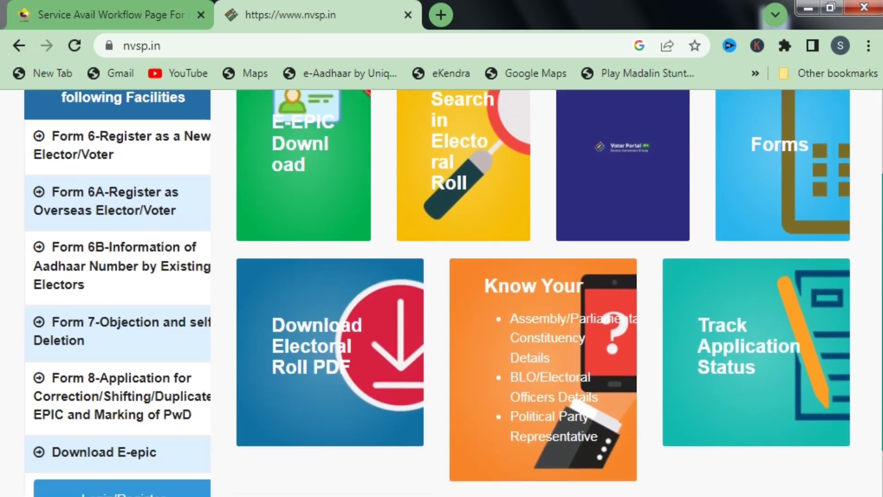
{"action": "scroll", "coordinate": [567, 294], "scroll_direction": "down", "scroll_amount": 1}
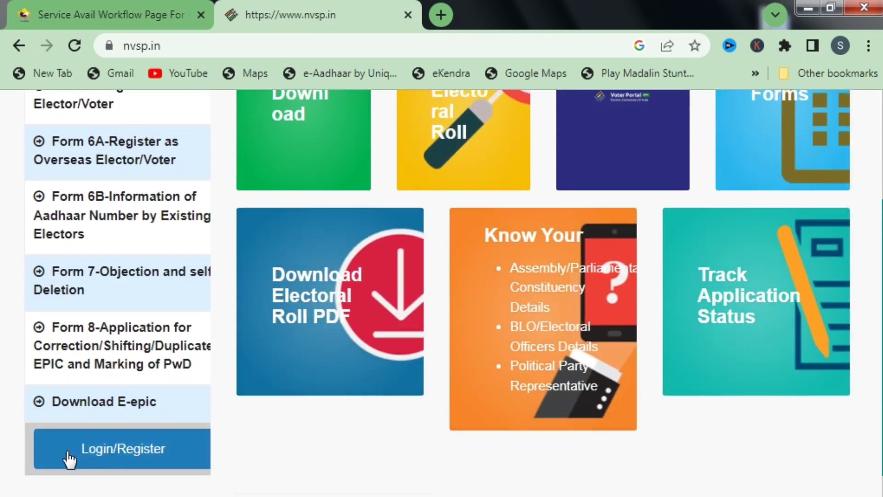
{"action": "left_click", "coordinate": [115, 449]}
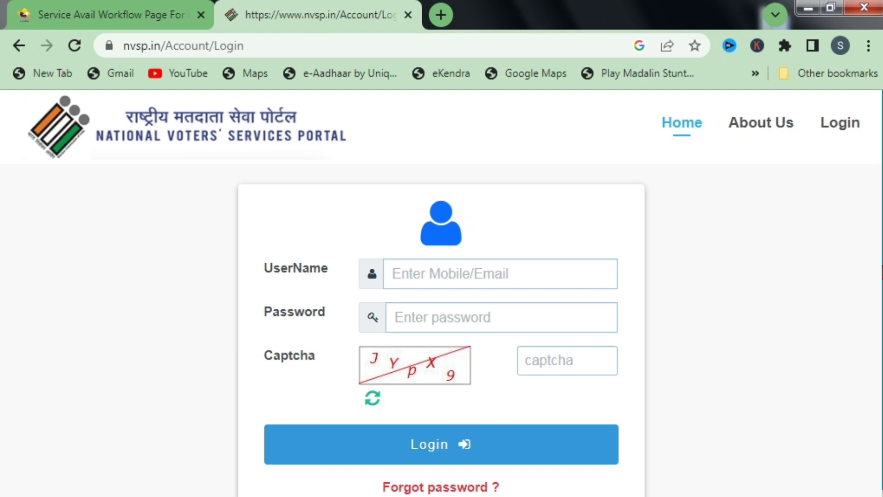
{"action": "scroll", "coordinate": [442, 294], "scroll_direction": "down", "scroll_amount": 2}
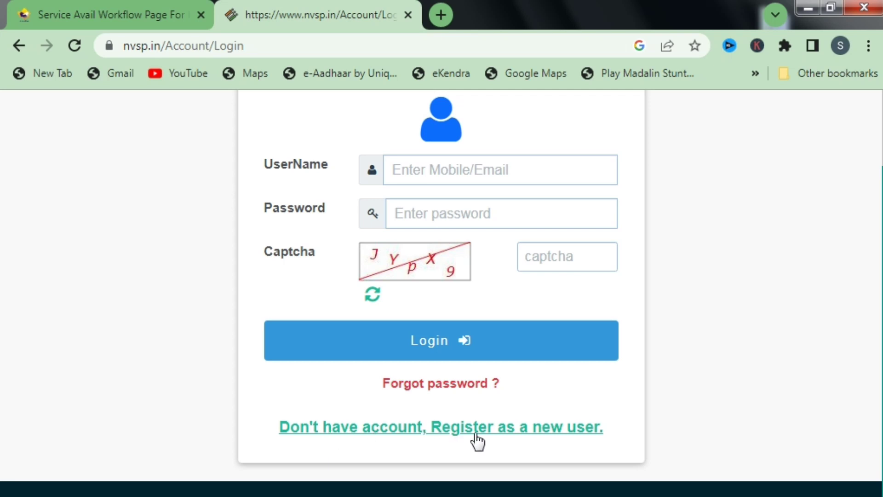
{"action": "left_click", "coordinate": [441, 433]}
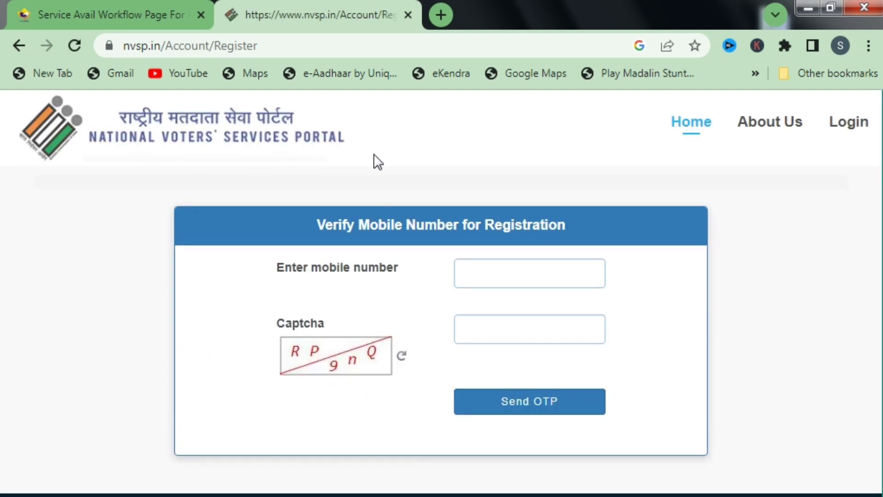
- Enter the mobile number and the displayed captcha, then request an OTP
{"action": "type", "text": "8"}
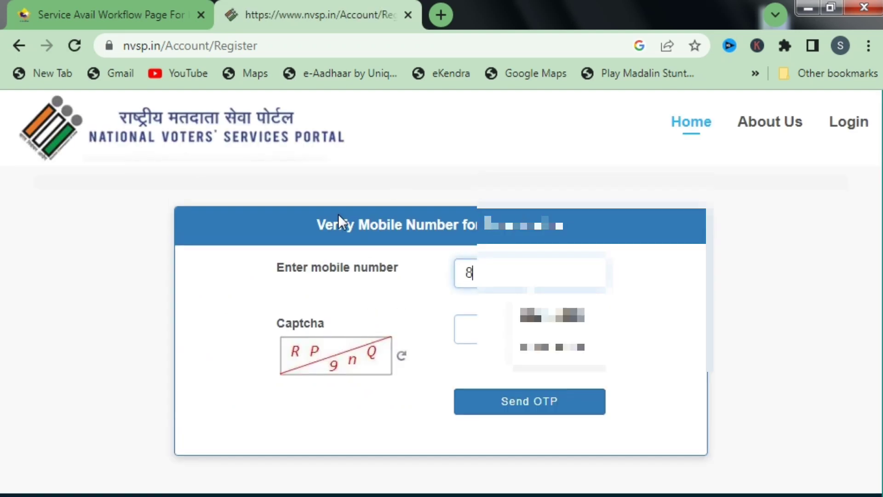
{"action": "type", "text": "000000000"}
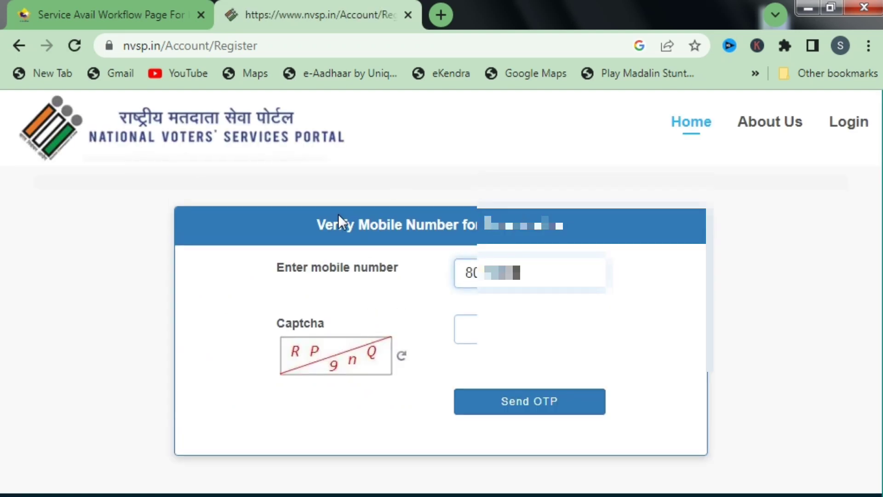
{"action": "left_click", "coordinate": [455, 324]}
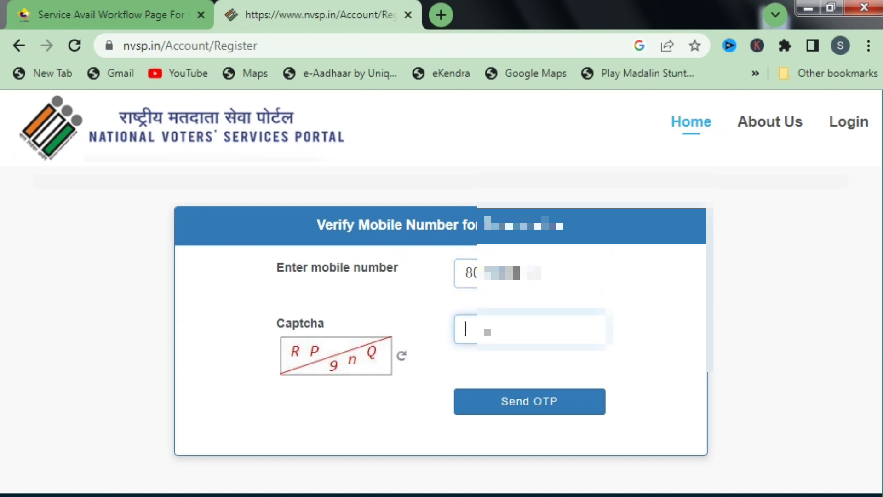
{"action": "type", "text": "rP"}
{"action": "key", "text": "BackSpace"}
{"action": "key", "text": "BackSpace"}
{"action": "type", "text": "r"}
{"action": "key", "text": "BackSpace"}
{"action": "type", "text": "R9n"}
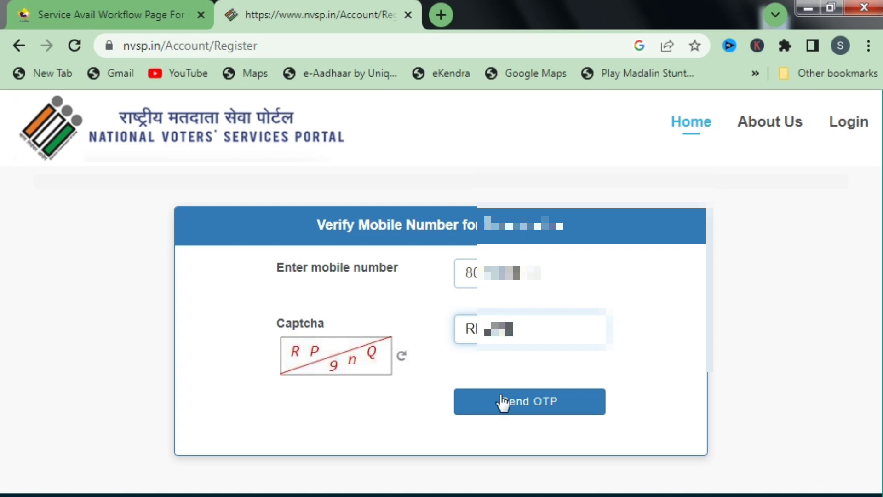
{"action": "left_click", "coordinate": [506, 401]}
- Enter the OTP received on the phone and verify it
{"action": "left_click", "coordinate": [502, 435]}
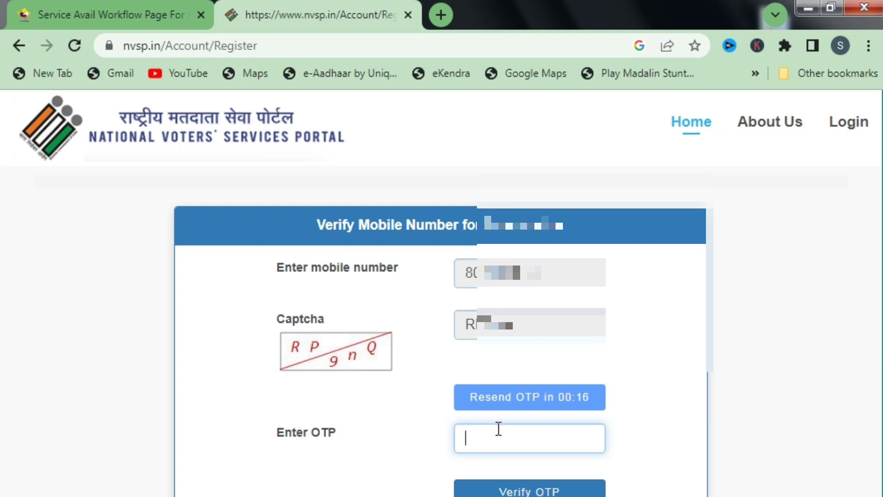
{"action": "left_click", "coordinate": [501, 486]}
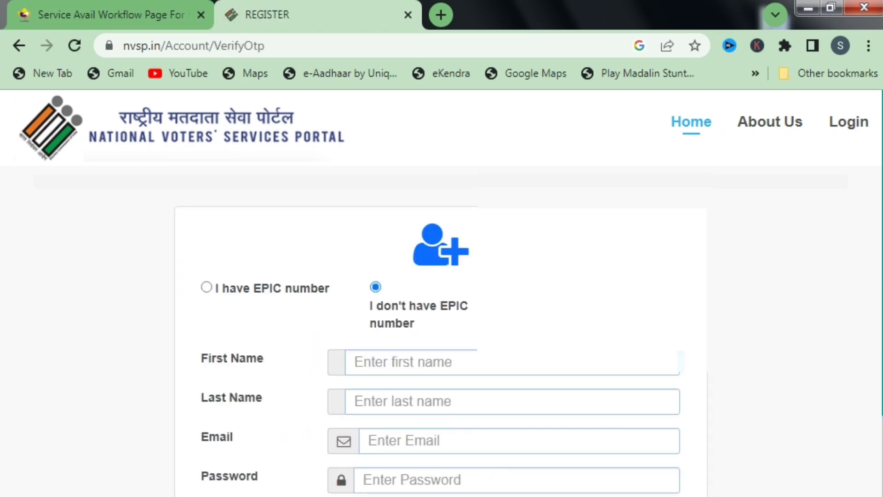
- Enter the user's first and last name in the registration form
{"action": "scroll", "coordinate": [495, 471], "scroll_direction": "down", "scroll_amount": 2}
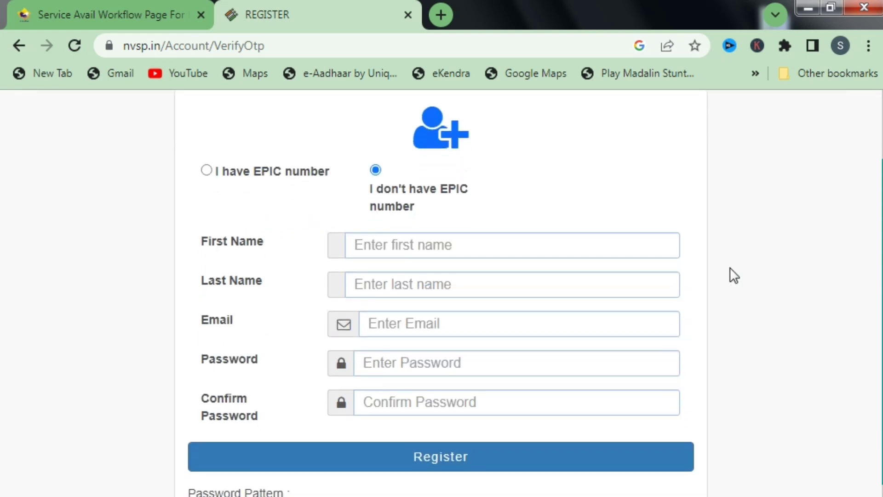
{"action": "left_click", "coordinate": [432, 247]}
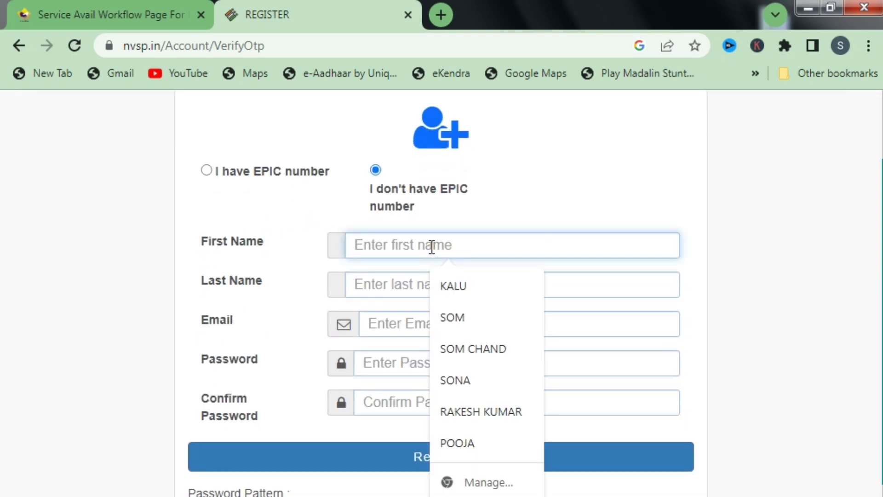
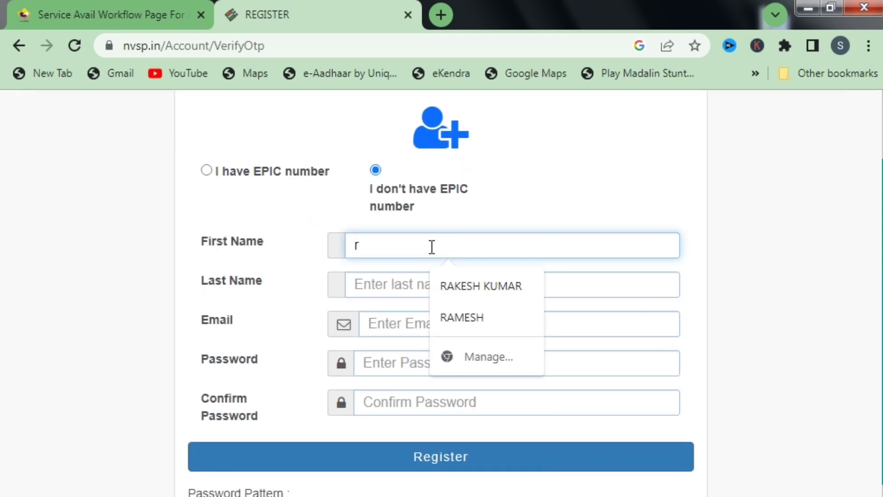
{"action": "key", "text": "BackSpace"}
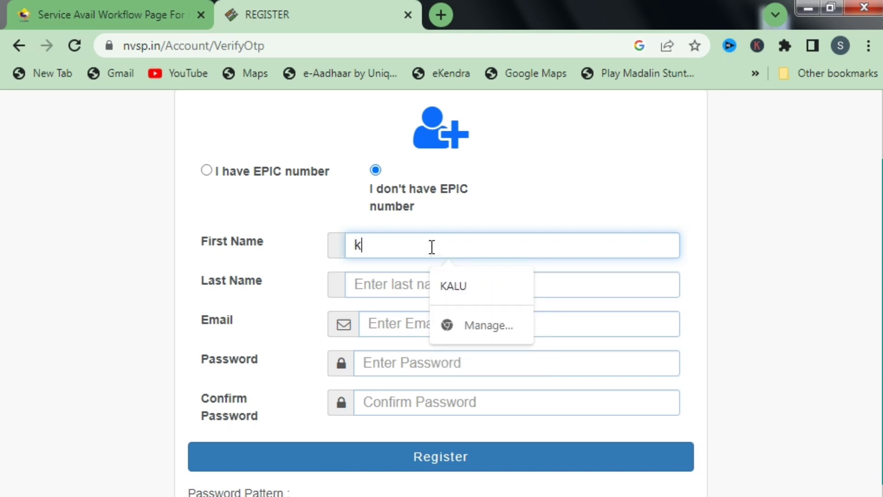
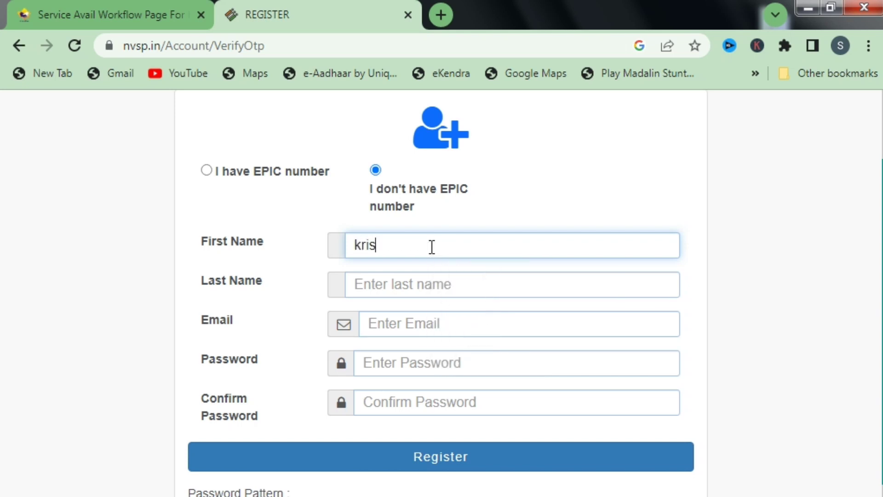
{"action": "left_click", "coordinate": [435, 284]}
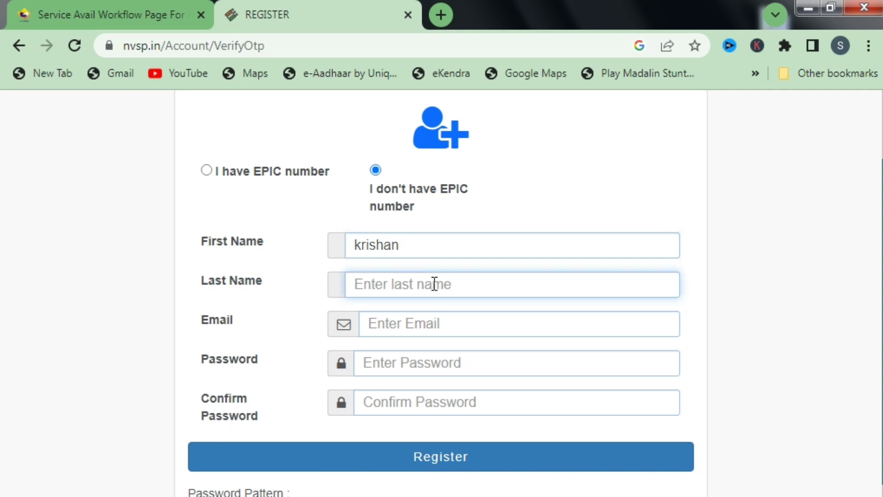
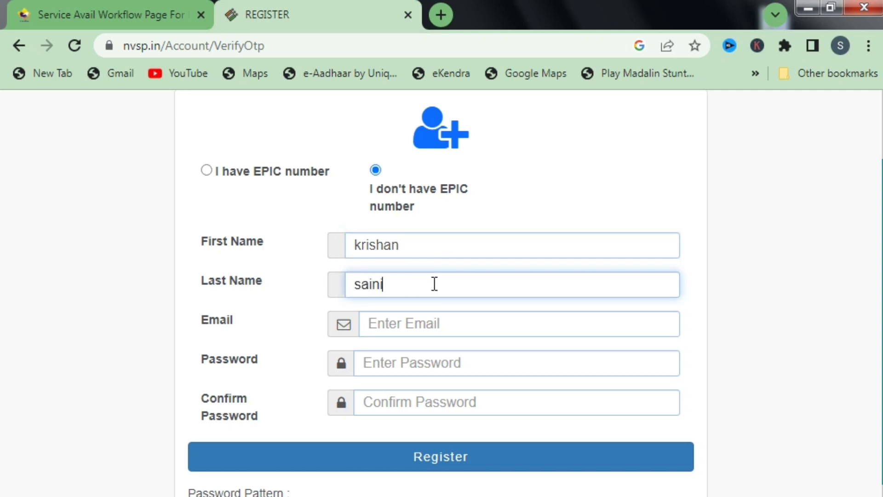
- Fill in the e-mail address and a matching password twice, then return to the login page
{"action": "left_click", "coordinate": [424, 335]}
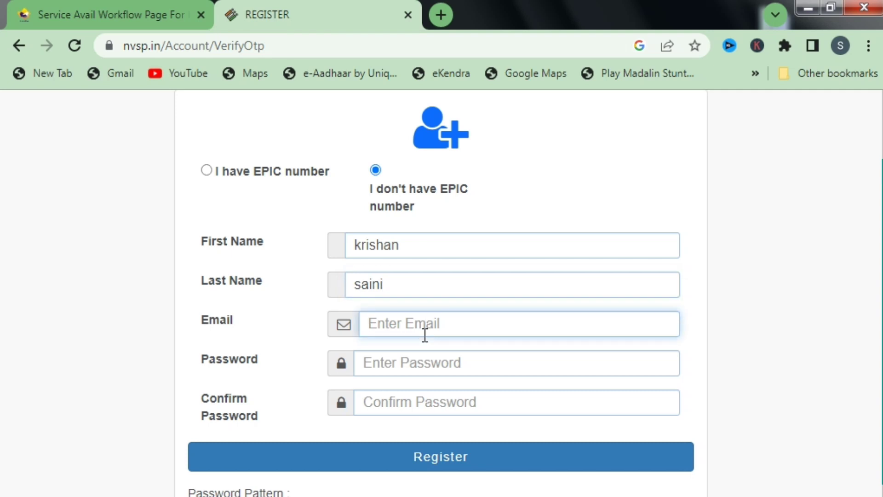
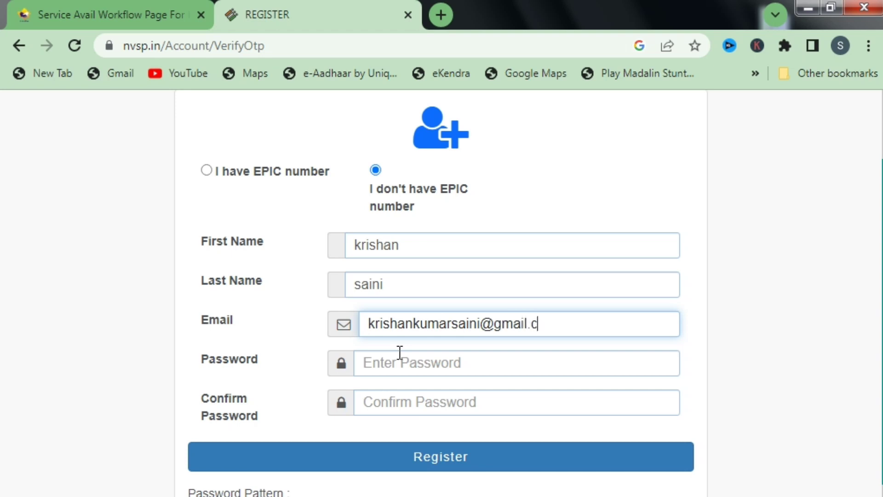
{"action": "left_click", "coordinate": [397, 364]}
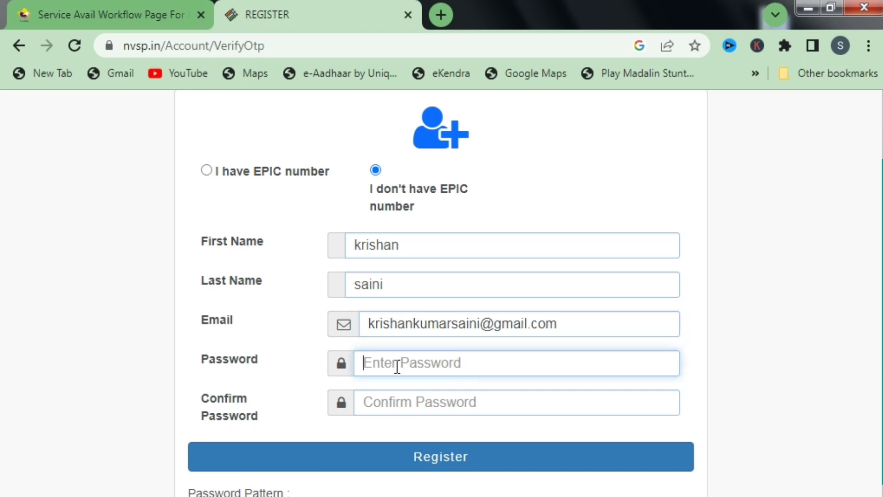
{"action": "type", "text": "•"}
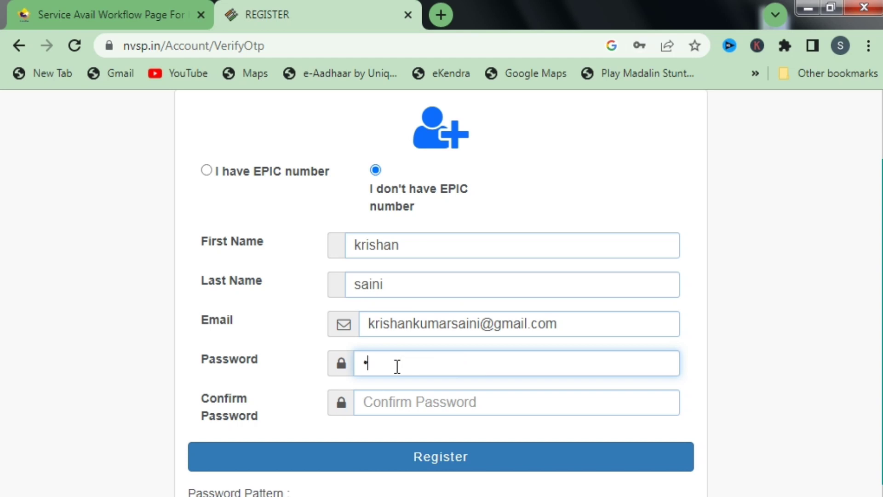
{"action": "type", "text": "•••••••••"}
{"action": "left_click", "coordinate": [400, 400]}
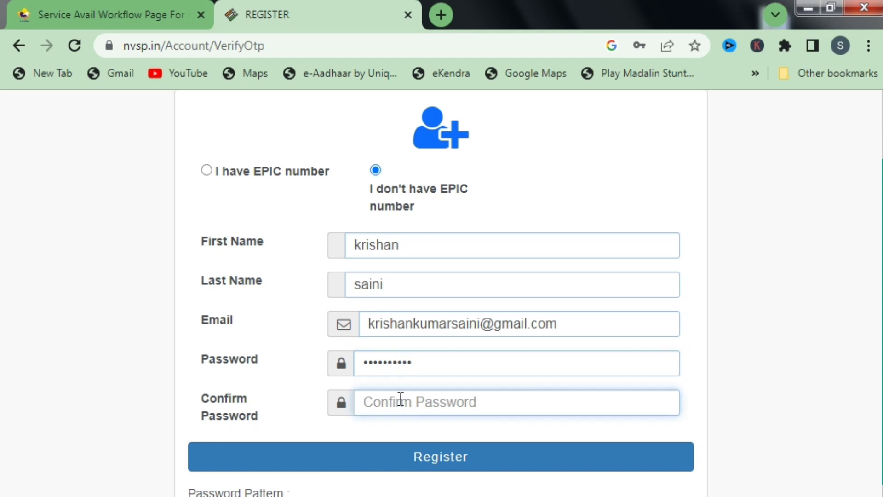
{"action": "type", "text": "•••••"}
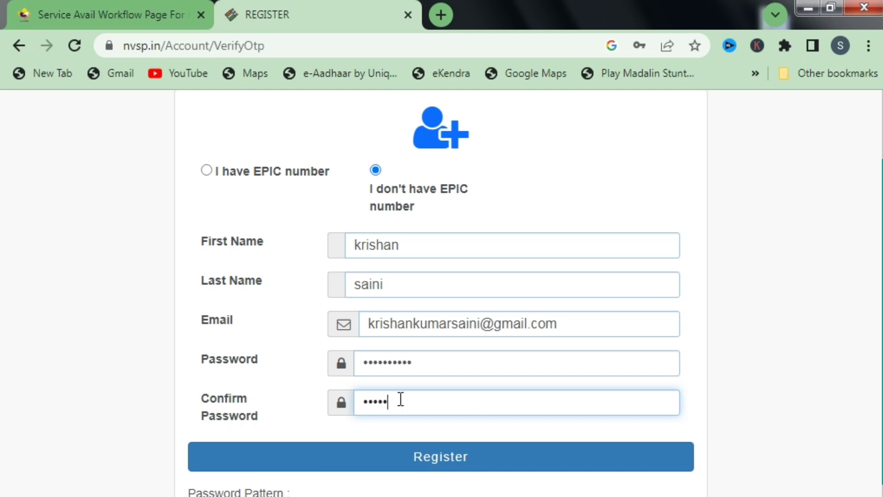
{"action": "type", "text": "••••••"}
{"action": "left_click", "coordinate": [24, 48]}
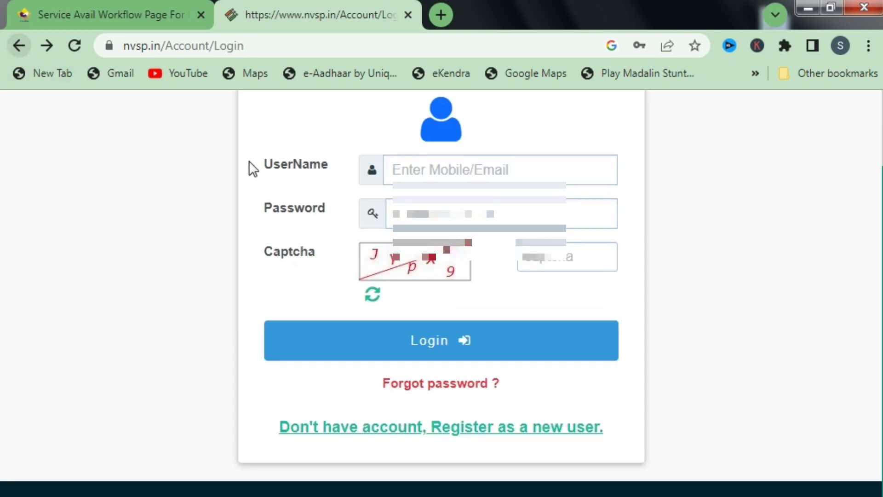
- Log in with the account username, password and the login page's captcha characters
{"action": "scroll", "coordinate": [442, 295], "scroll_direction": "up", "scroll_amount": 2}
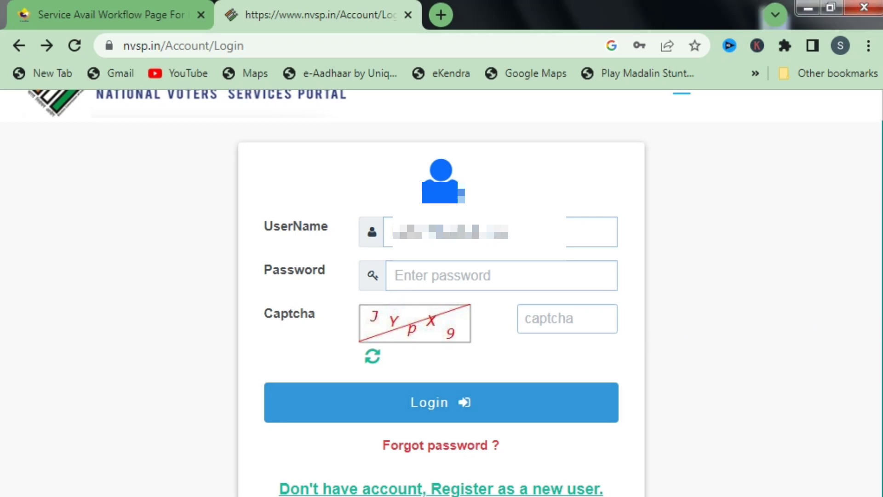
{"action": "type", "text": "sant"}
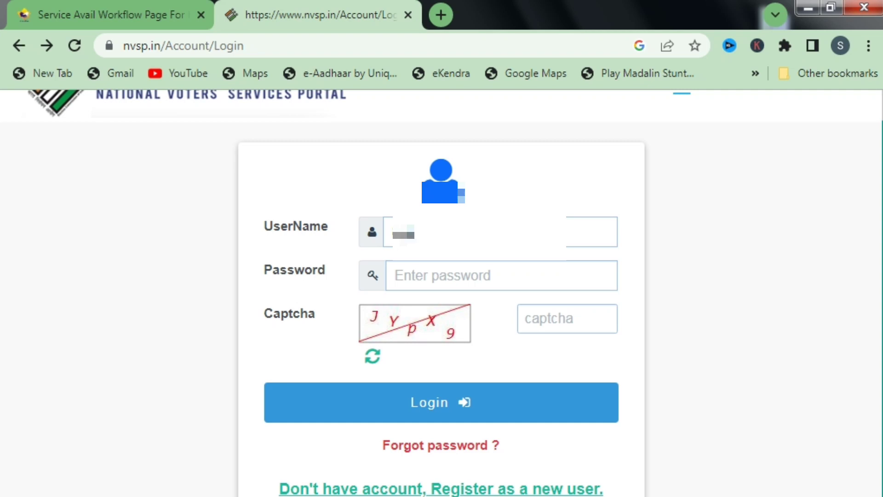
{"action": "type", "text": "osh123"}
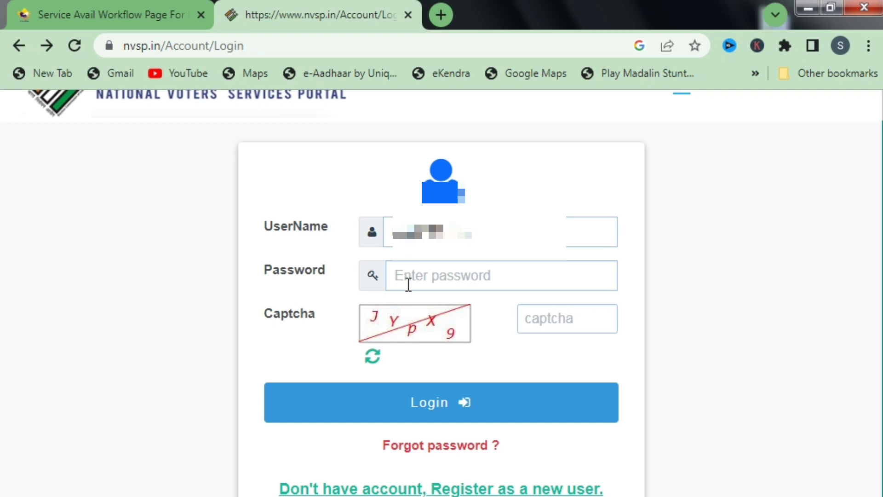
{"action": "left_click", "coordinate": [409, 283]}
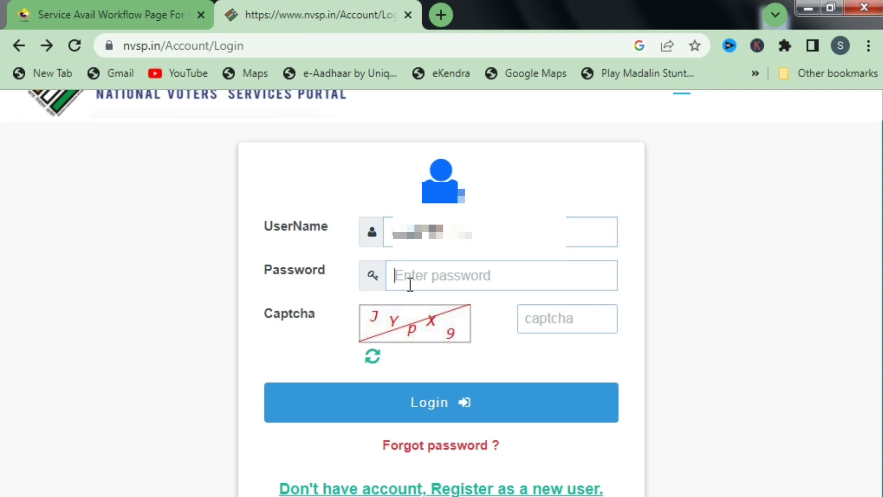
{"action": "type", "text": "•••"}
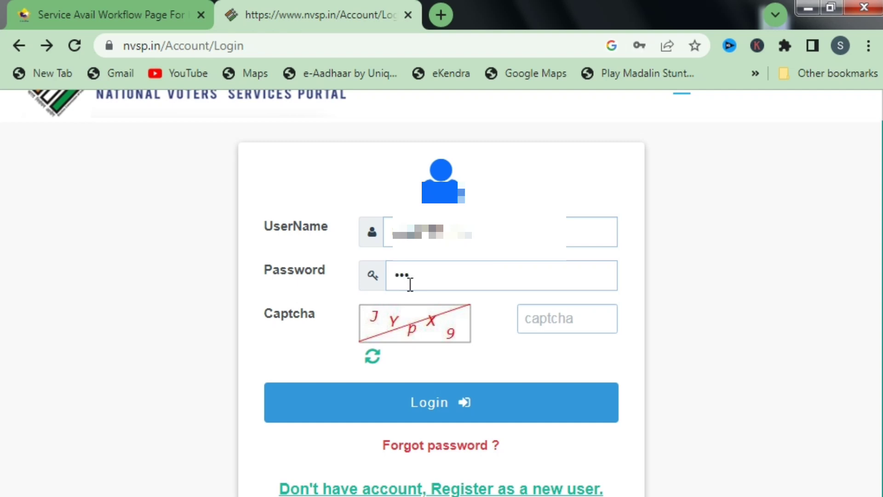
{"action": "type", "text": "•••••••"}
{"action": "left_click", "coordinate": [552, 317]}
{"action": "type", "text": "J"}
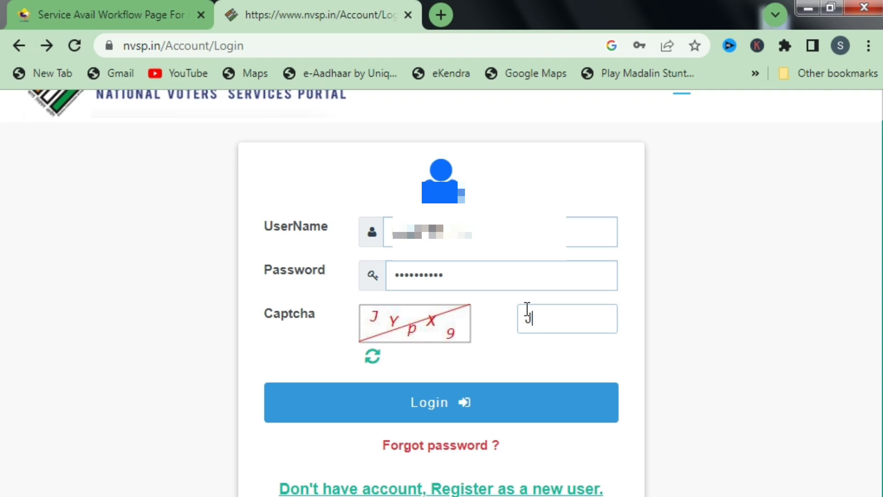
{"action": "type", "text": "YpX9"}
{"action": "left_click", "coordinate": [499, 400]}
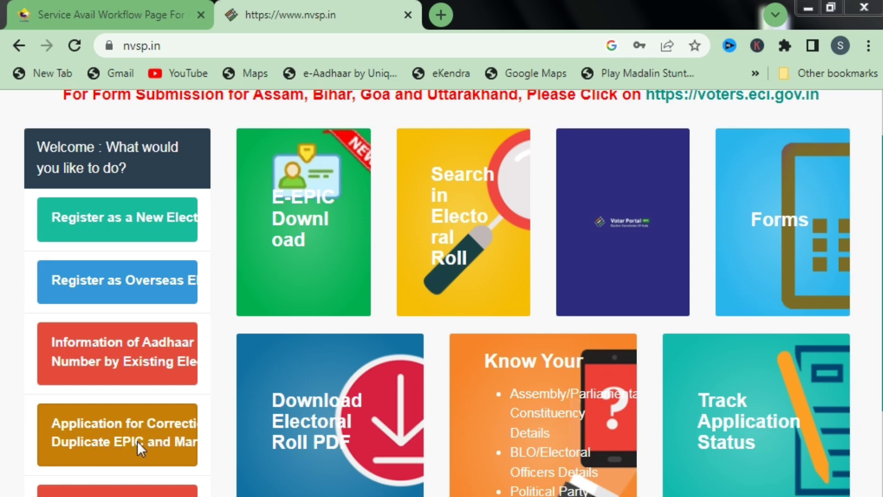
- Open 'Application for Correction of Entries' from the dashboard's left menu
{"action": "left_click", "coordinate": [120, 439]}
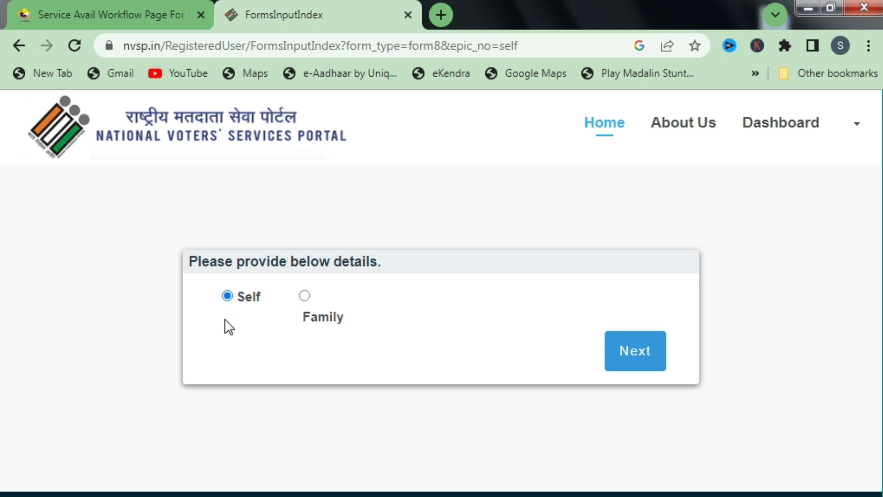
- Choose Family, paste the family member's EPIC number, and continue to Form 8
{"action": "left_click", "coordinate": [306, 299]}
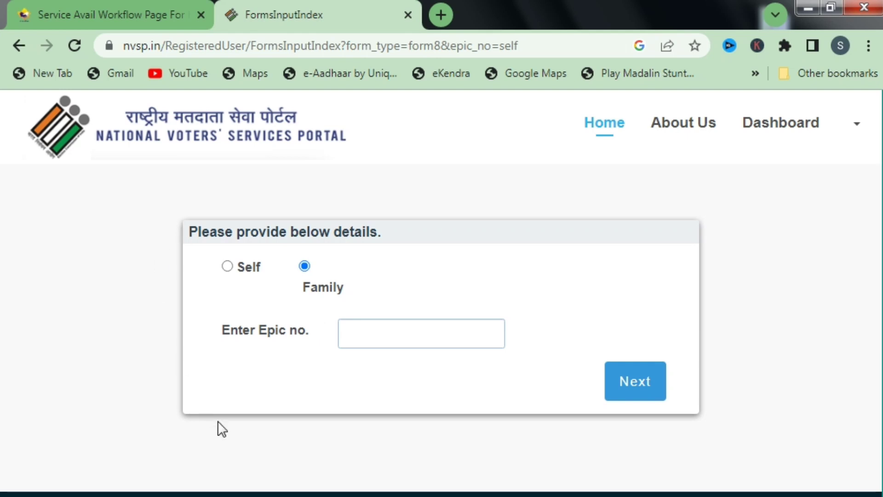
{"action": "left_click", "coordinate": [350, 332]}
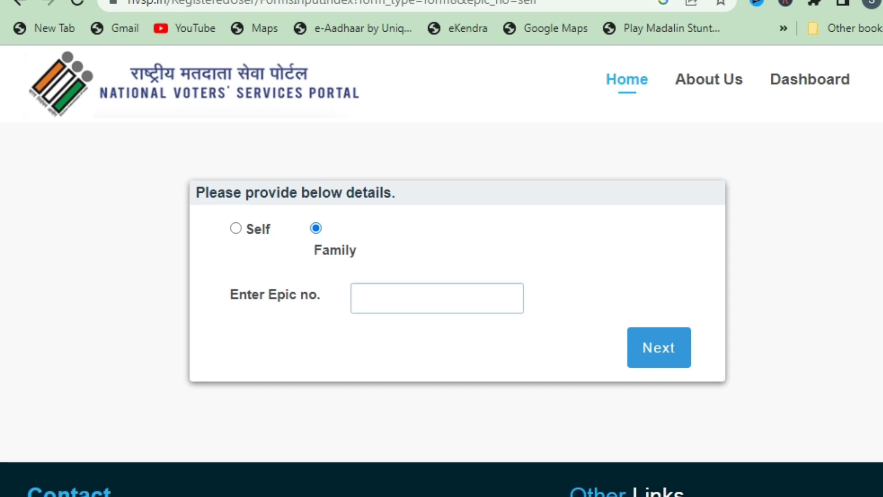
{"action": "left_click", "coordinate": [371, 306]}
{"action": "key", "text": "ctrl+v"}
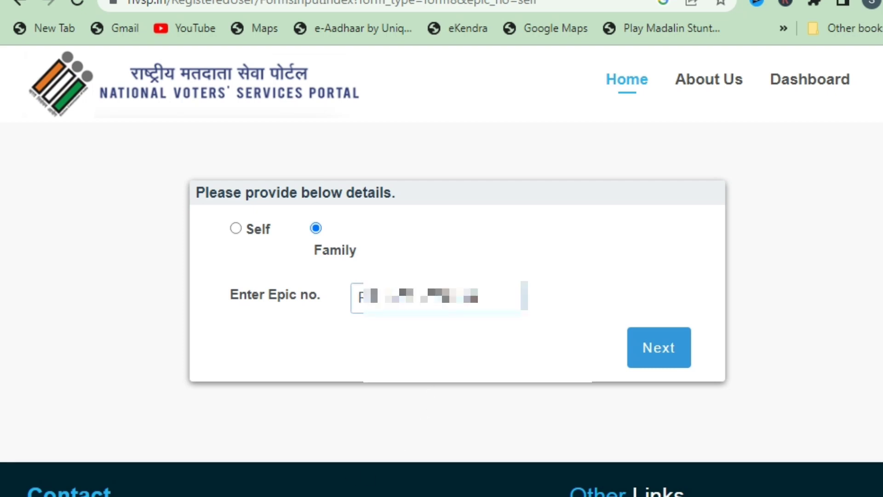
{"action": "left_click", "coordinate": [667, 355]}
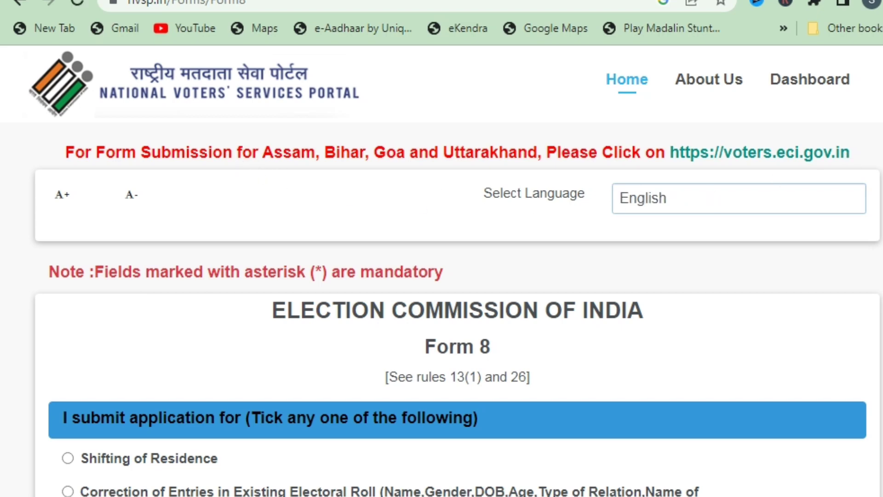
- Select 'Correction of Entries in Existing Electoral Roll' on Form 8
{"action": "scroll", "coordinate": [457, 271], "scroll_direction": "down", "scroll_amount": 5}
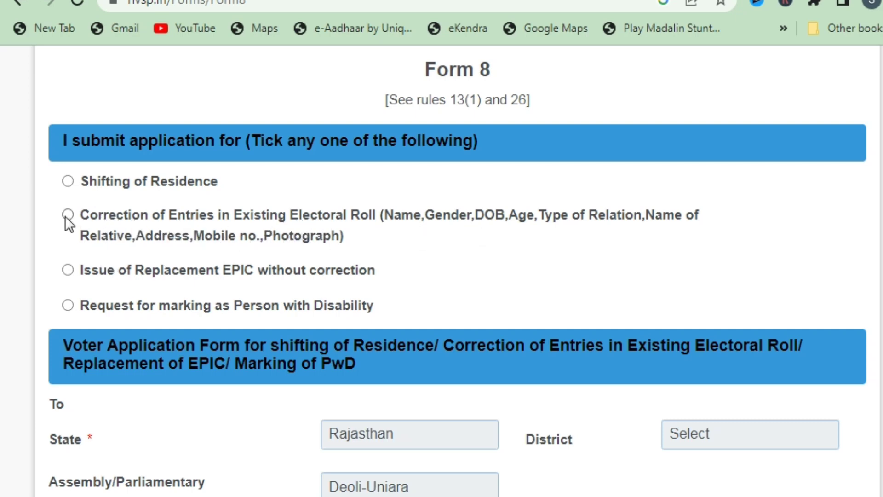
{"action": "left_click", "coordinate": [328, 230]}
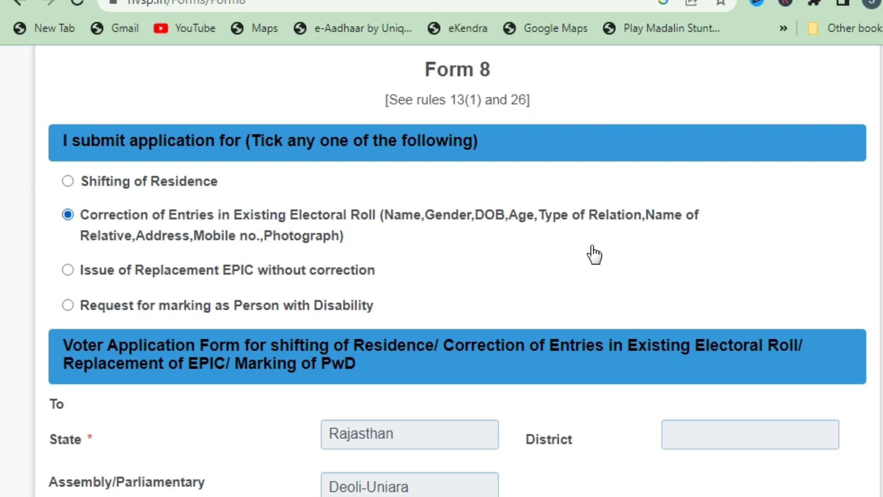
{"action": "scroll", "coordinate": [458, 276], "scroll_direction": "down", "scroll_amount": 5}
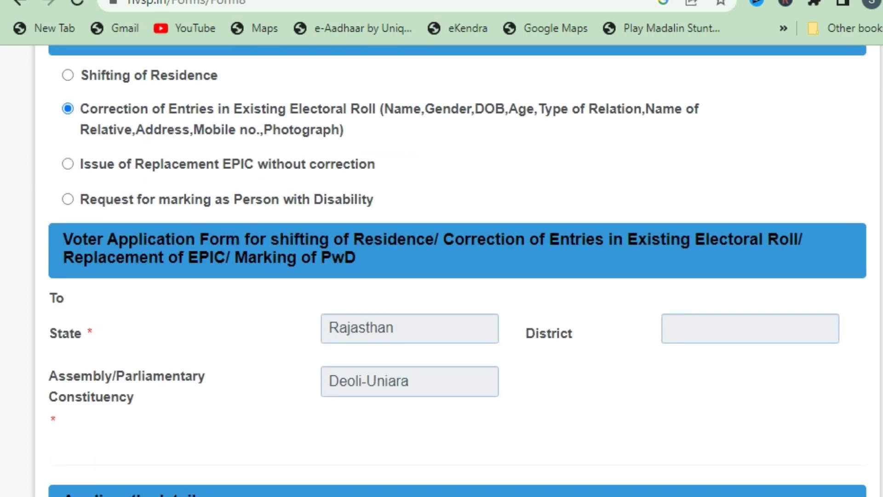
{"action": "scroll", "coordinate": [458, 276], "scroll_direction": "down", "scroll_amount": 2}
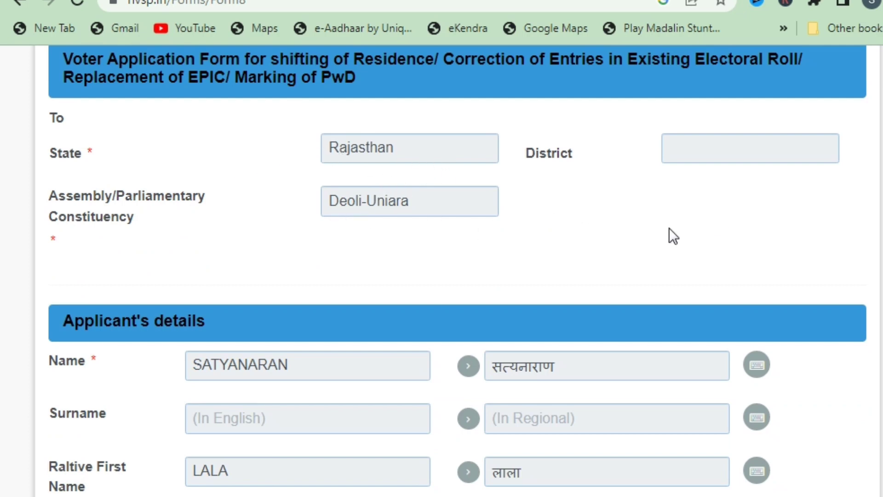
- Paste the Aadhaar number, enter the mobile number, and tick 'Tick if Mobile No. of relative'
{"action": "scroll", "coordinate": [458, 276], "scroll_direction": "down", "scroll_amount": 4}
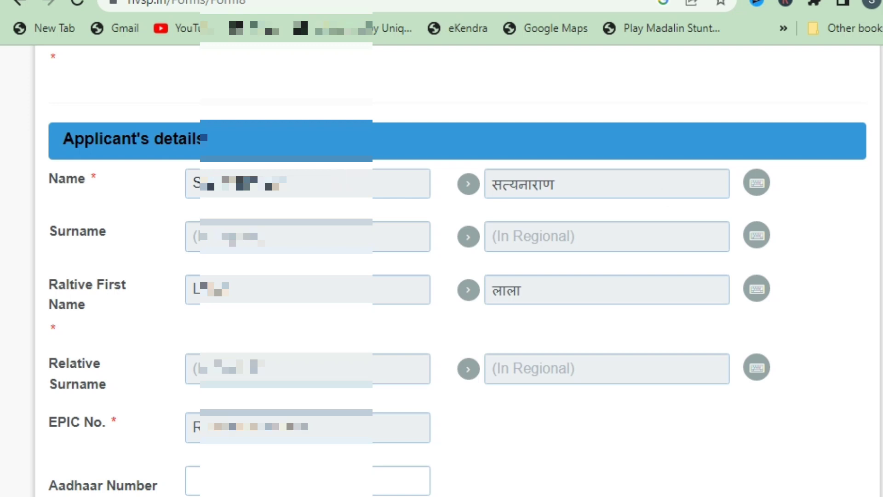
{"action": "scroll", "coordinate": [457, 272], "scroll_direction": "down", "scroll_amount": 5}
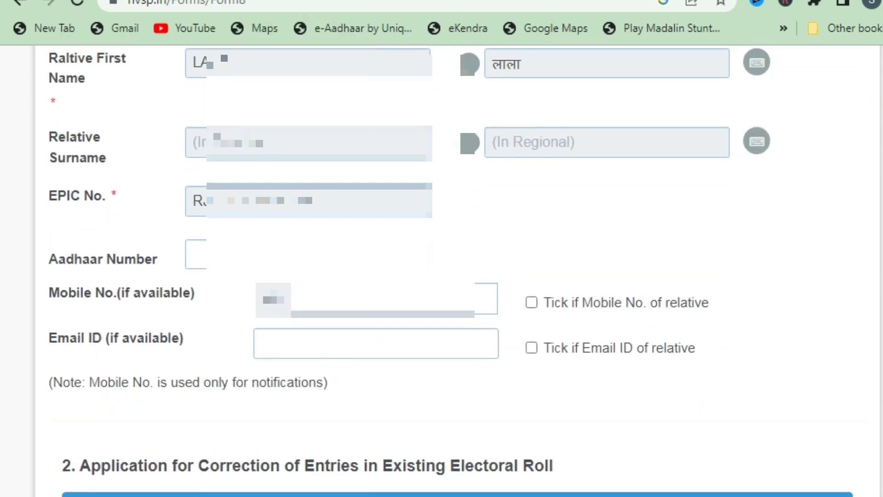
{"action": "left_click", "coordinate": [216, 250]}
{"action": "key", "text": "ctrl+v"}
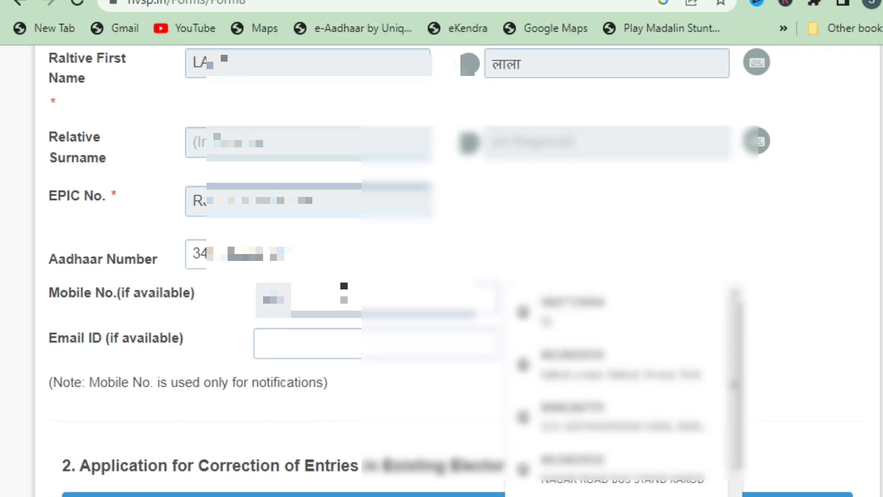
{"action": "type", "text": "9876543210"}
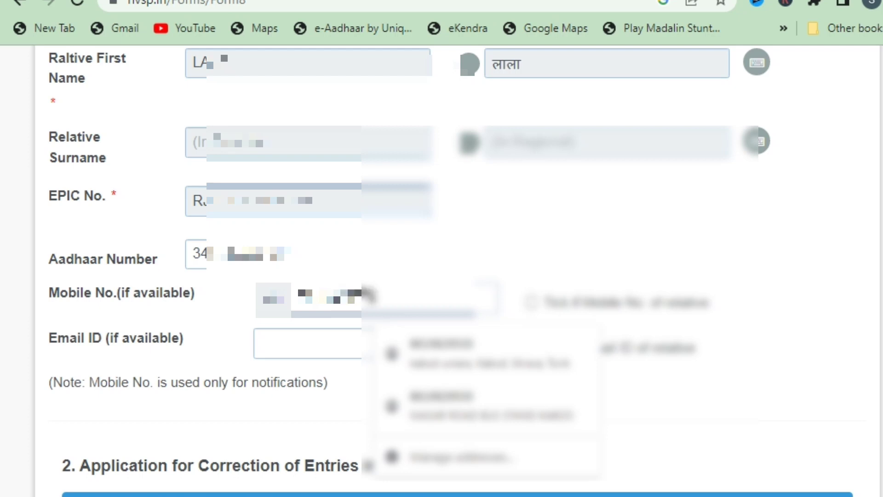
{"action": "left_click", "coordinate": [303, 352]}
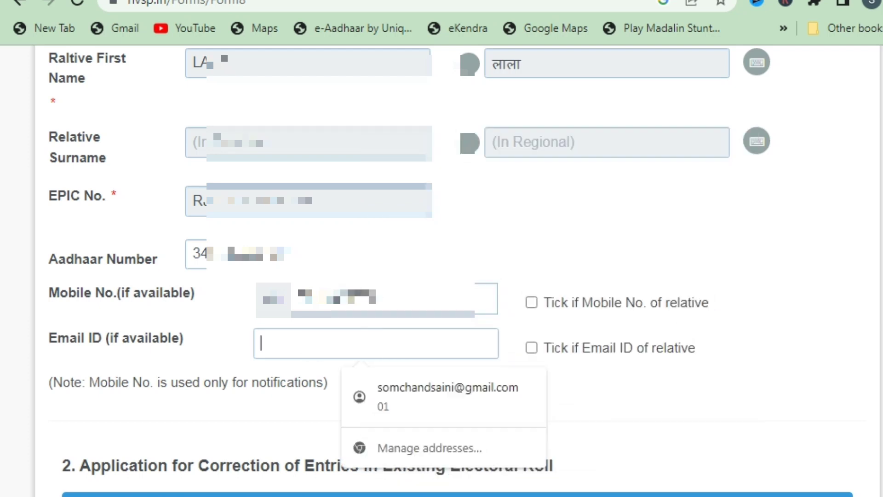
{"action": "scroll", "coordinate": [302, 351], "scroll_direction": "down", "scroll_amount": 2}
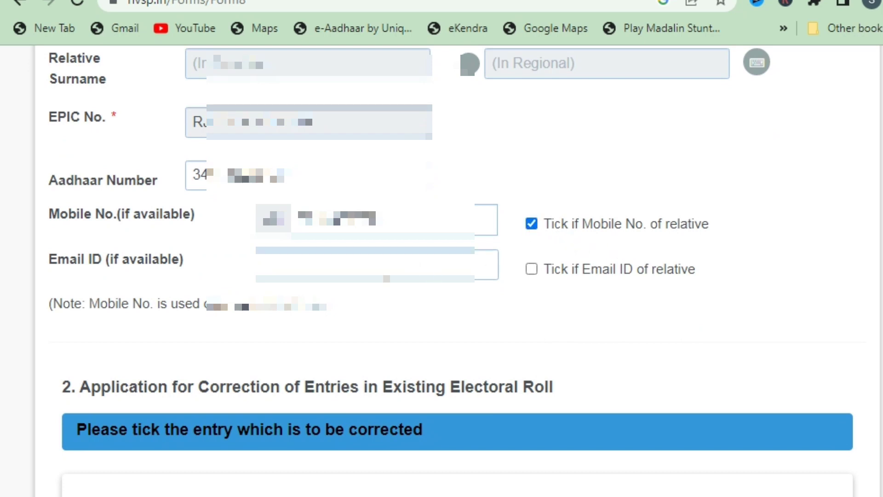
{"action": "scroll", "coordinate": [452, 270], "scroll_direction": "down", "scroll_amount": 1}
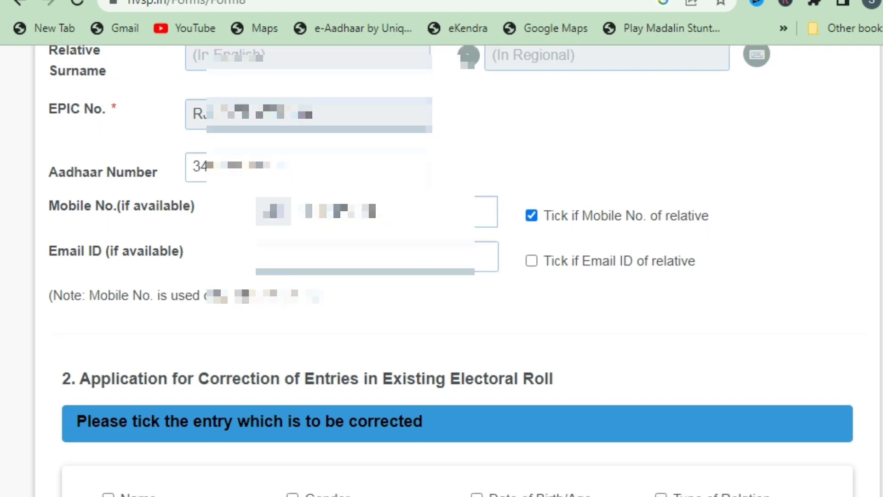
{"action": "scroll", "coordinate": [191, 266], "scroll_direction": "down", "scroll_amount": 4}
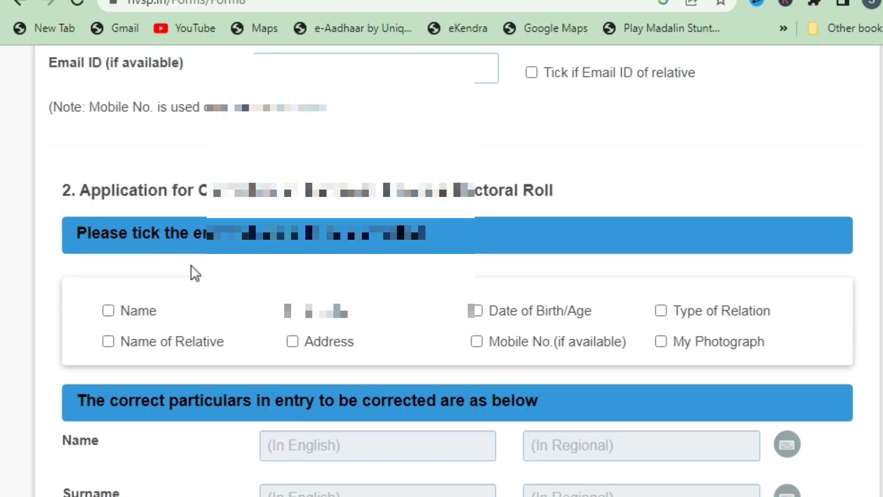
- Tick Name, Name of Relative, Date of Birth/Age and Type of Relation for correction
{"action": "left_click", "coordinate": [108, 311]}
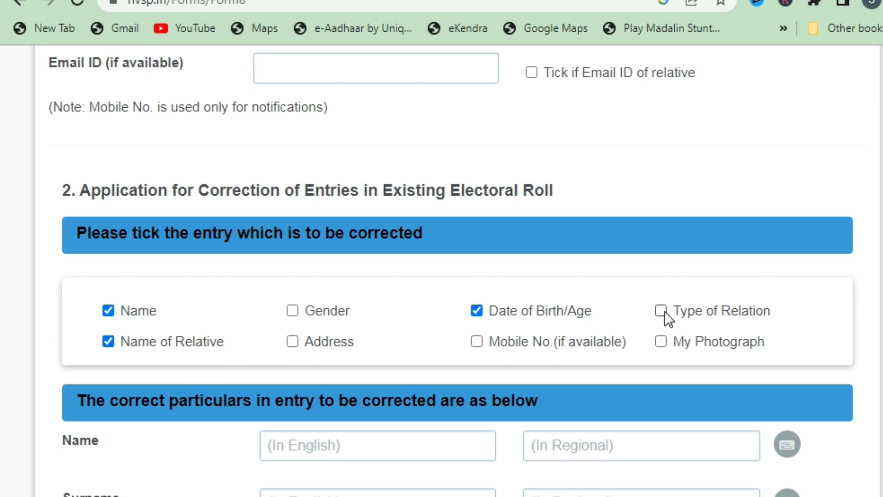
{"action": "left_click", "coordinate": [477, 342]}
{"action": "scroll", "coordinate": [457, 274], "scroll_direction": "down", "scroll_amount": 5}
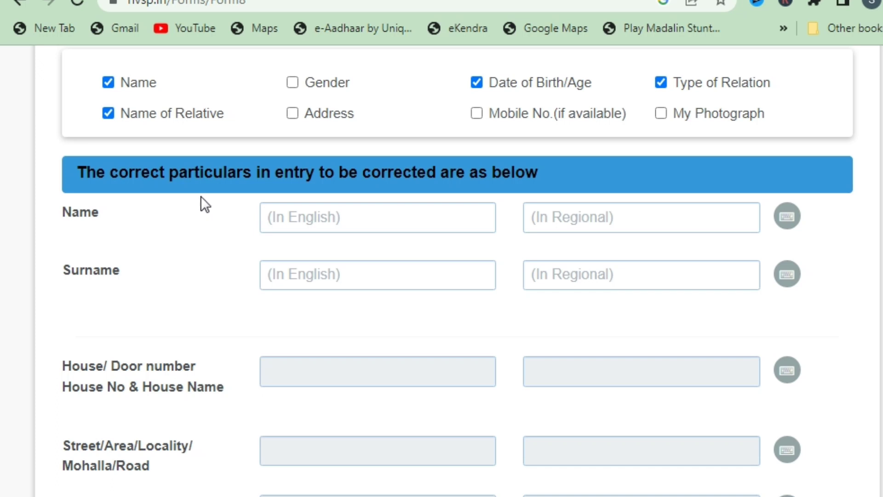
- Enter the voter's corrected first name in English and regional script, without the surname
{"action": "left_click", "coordinate": [306, 217]}
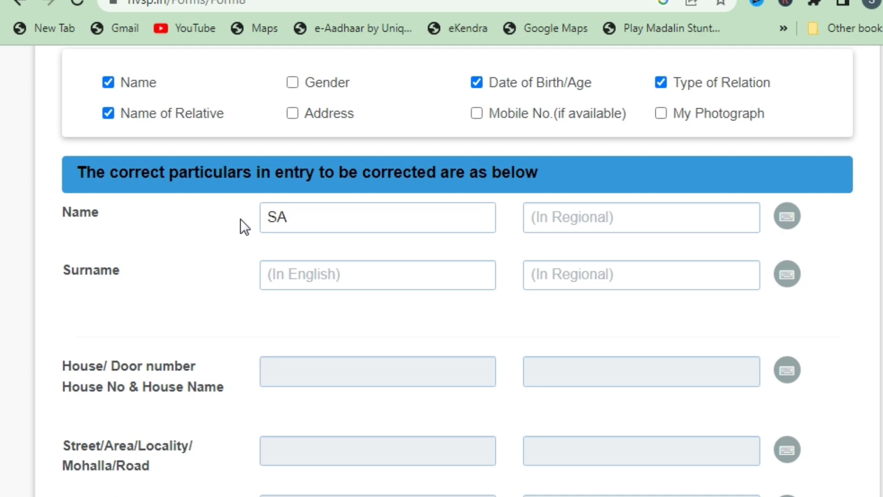
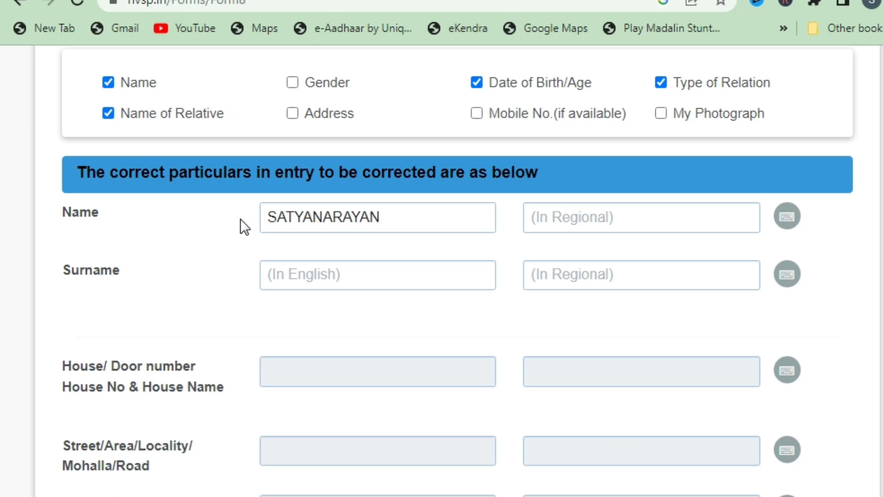
{"action": "left_click", "coordinate": [567, 217]}
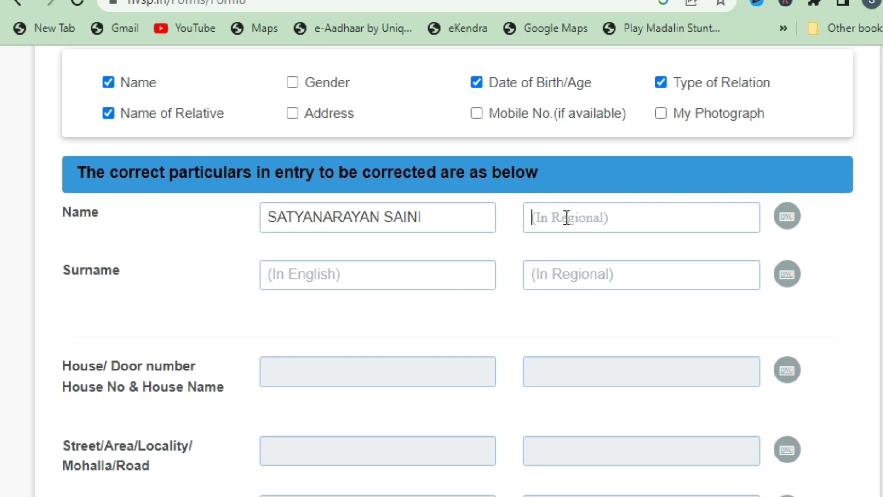
{"action": "left_click", "coordinate": [510, 245]}
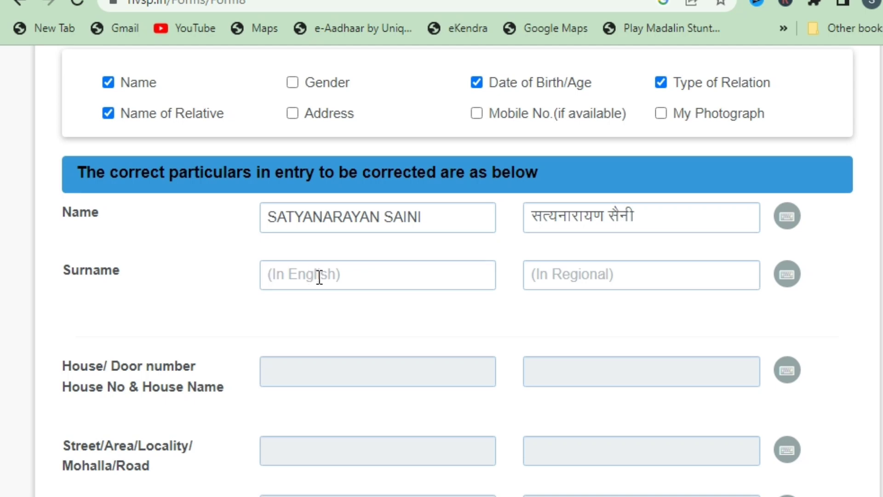
{"action": "left_click_drag", "start_coordinate": [436, 225], "coordinate": [393, 226]}
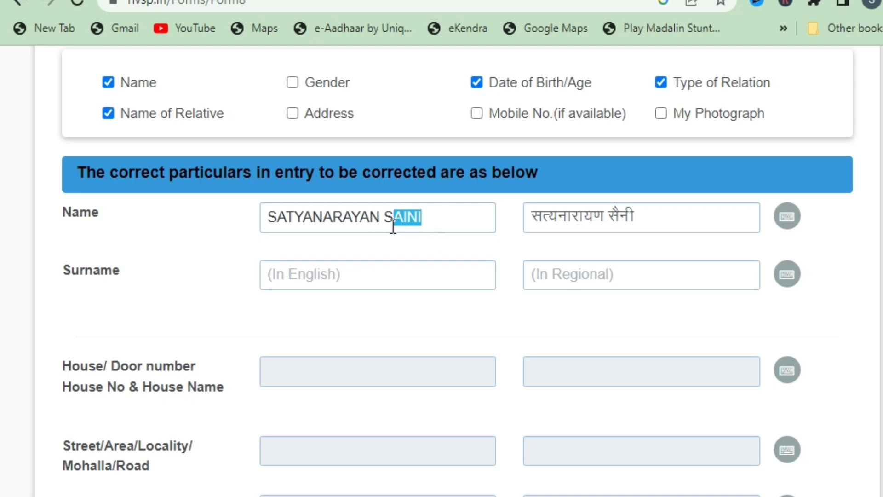
{"action": "key", "text": "BackSpace"}
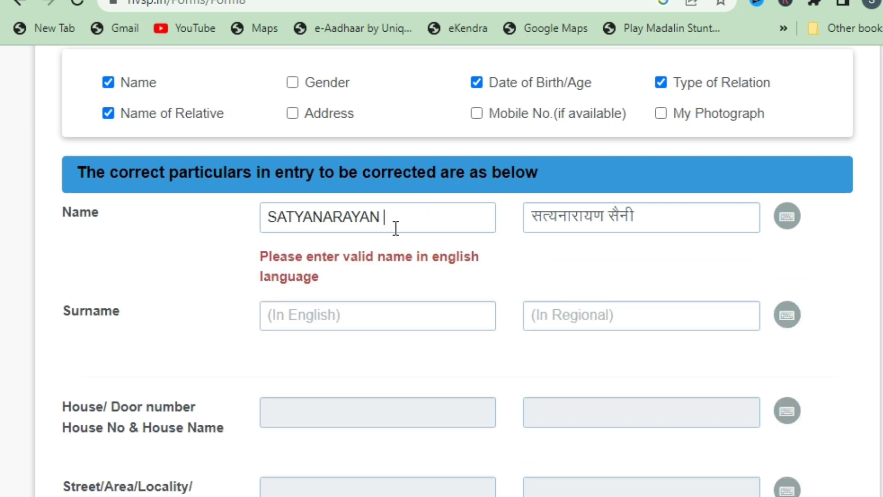
{"action": "left_click", "coordinate": [628, 225]}
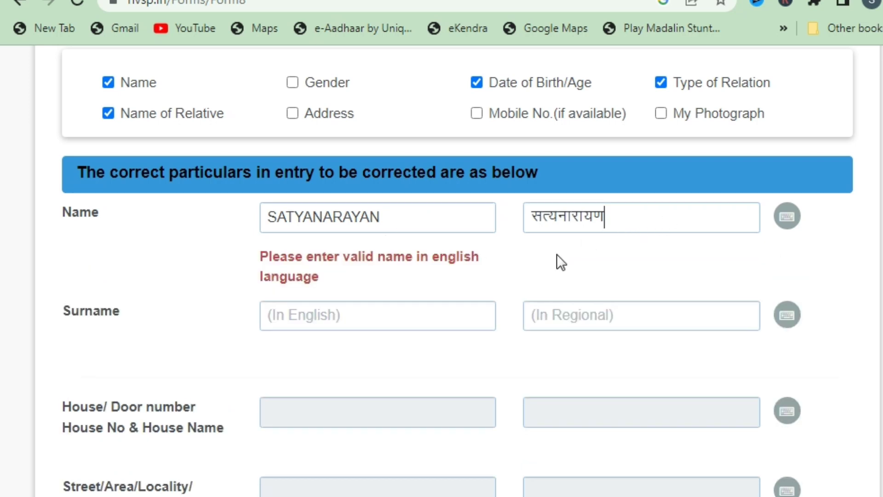
- Enter the voter's surname in the English and regional Surname boxes
{"action": "left_click", "coordinate": [317, 321]}
{"action": "type", "text": "SAIB"}
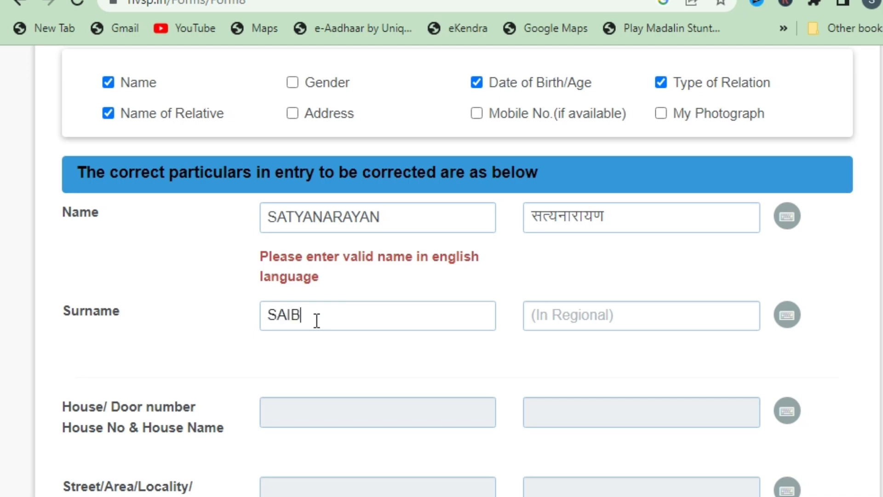
{"action": "key", "text": "BackSpace"}
{"action": "type", "text": "NI"}
{"action": "left_click", "coordinate": [547, 322]}
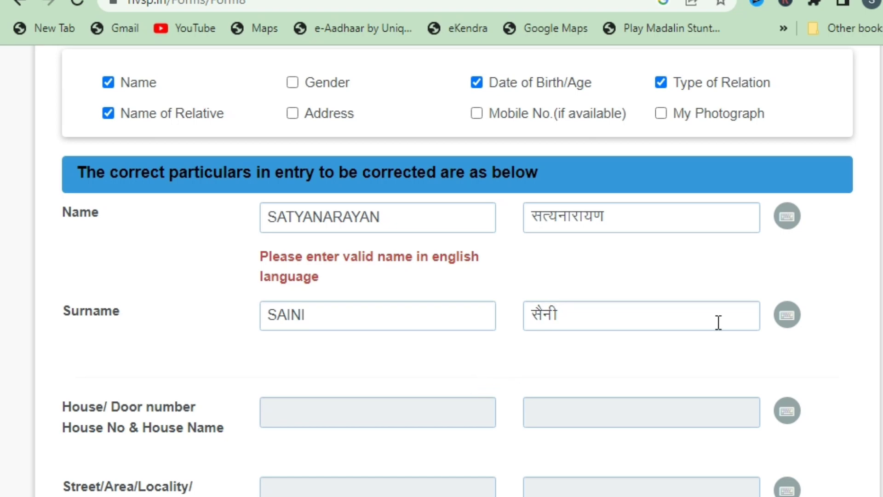
{"action": "scroll", "coordinate": [718, 322], "scroll_direction": "down", "scroll_amount": 3}
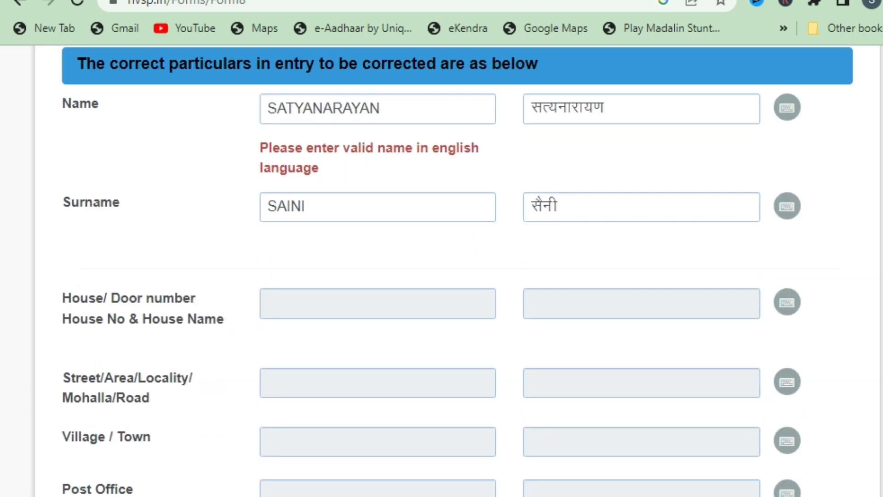
{"action": "scroll", "coordinate": [457, 271], "scroll_direction": "down", "scroll_amount": 6}
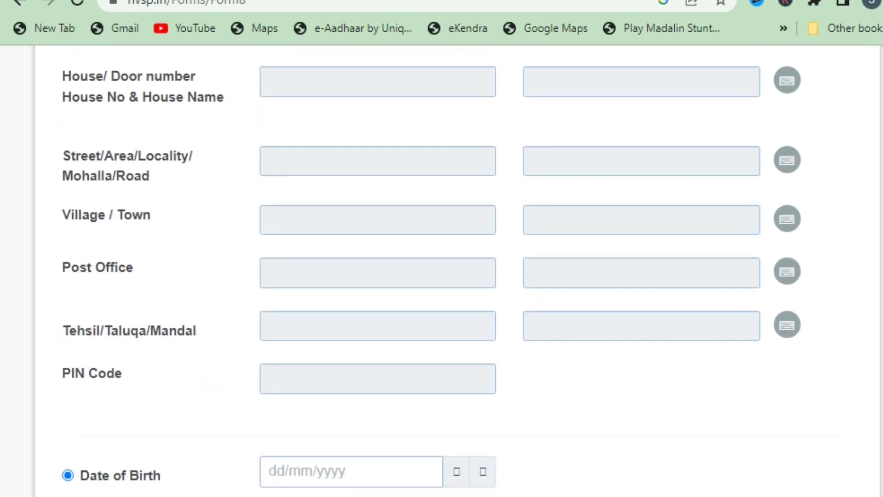
{"action": "scroll", "coordinate": [771, 363], "scroll_direction": "down", "scroll_amount": 4}
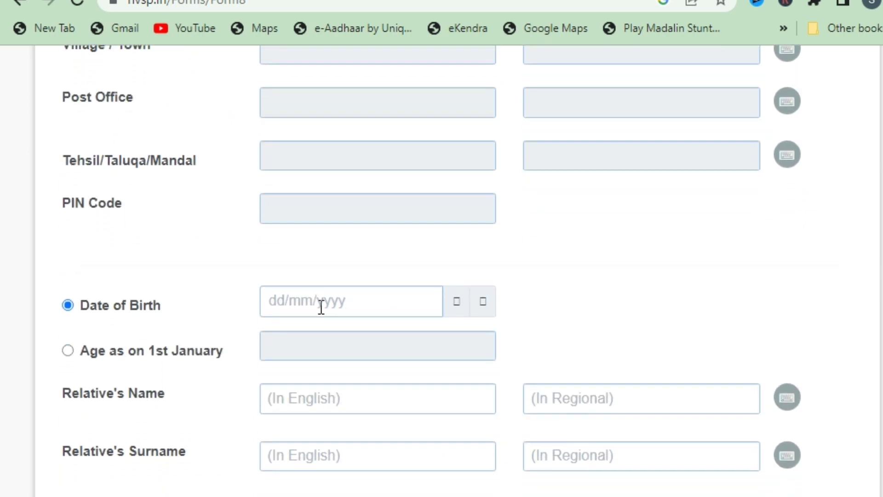
{"action": "left_click", "coordinate": [296, 300]}
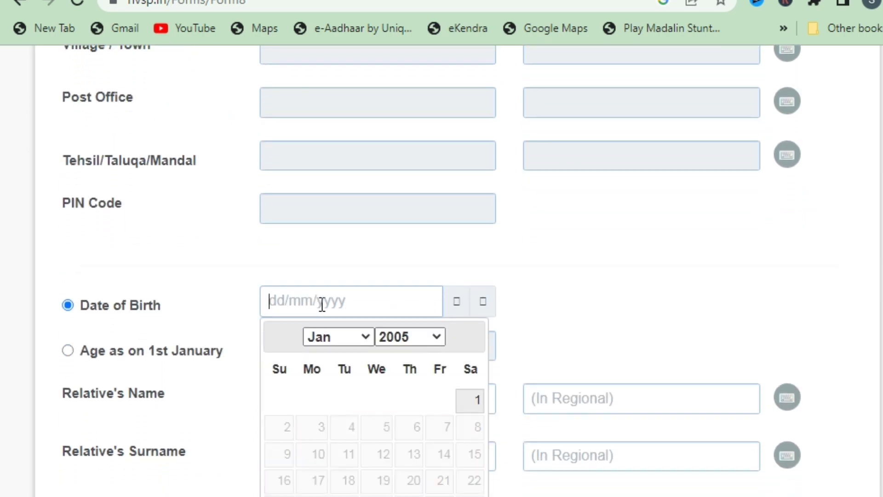
{"action": "left_click", "coordinate": [395, 336]}
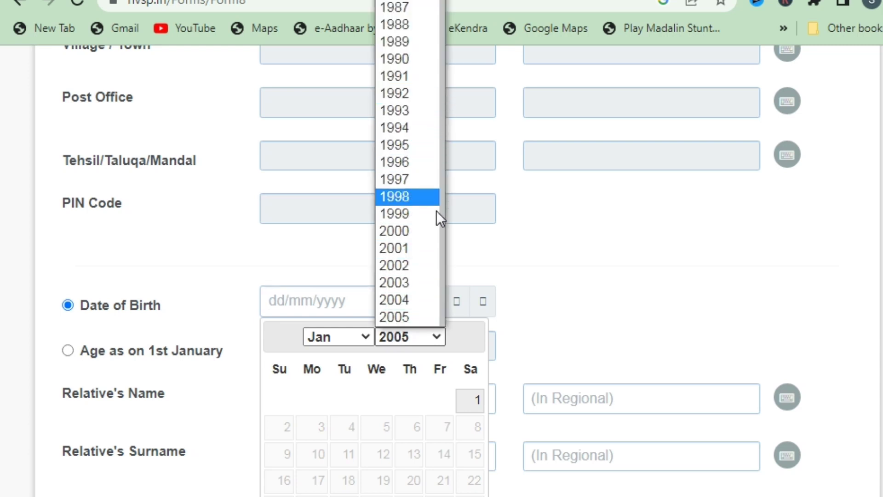
{"action": "key", "text": "Up"}
{"action": "key", "text": "Up"}
{"action": "key", "text": "Up"}
{"action": "key", "text": "Up"}
{"action": "key", "text": "Up"}
{"action": "key", "text": "Up"}
{"action": "key", "text": "Up"}
{"action": "key", "text": "Up"}
{"action": "key", "text": "Up"}
{"action": "key", "text": "Up"}
{"action": "key", "text": "Up"}
{"action": "key", "text": "Up"}
{"action": "key", "text": "Up"}
{"action": "key", "text": "Up"}
{"action": "key", "text": "Up"}
{"action": "key", "text": "Up"}
{"action": "key", "text": "Up"}
{"action": "key", "text": "Up"}
{"action": "key", "text": "Up"}
{"action": "key", "text": "Up"}
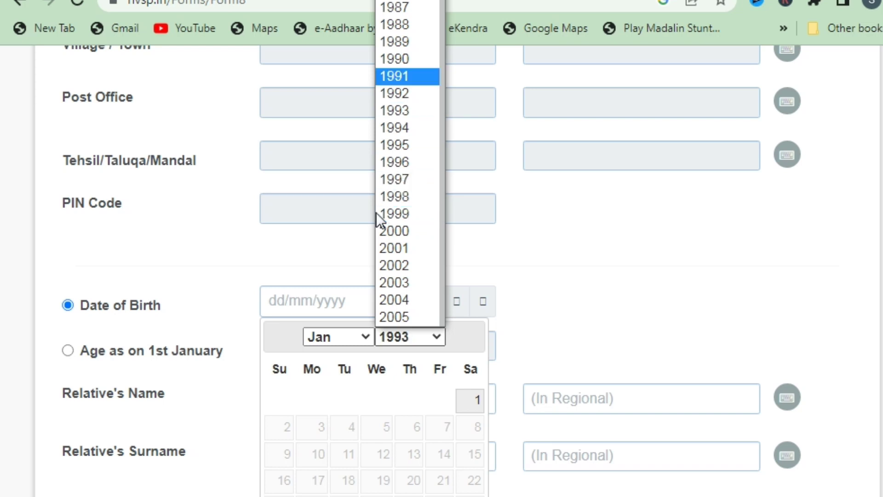
{"action": "key", "text": "Up"}
{"action": "key", "text": "Up"}
{"action": "key", "text": "Down"}
{"action": "key", "text": "Down"}
{"action": "key", "text": "Down"}
{"action": "key", "text": "Down"}
{"action": "key", "text": "Down"}
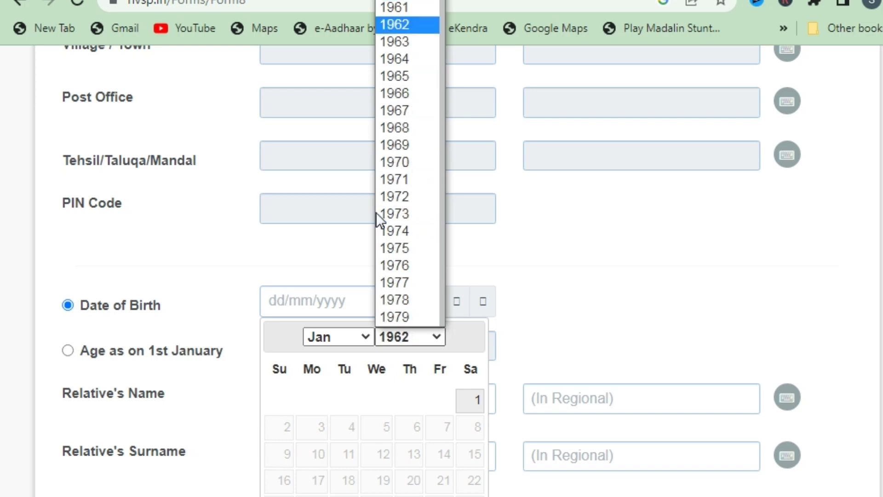
{"action": "key", "text": "Return"}
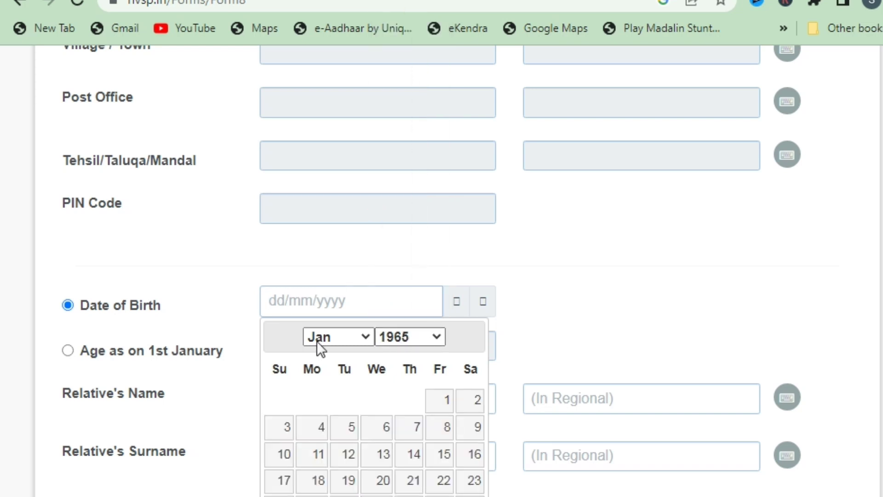
{"action": "left_click", "coordinate": [338, 336]}
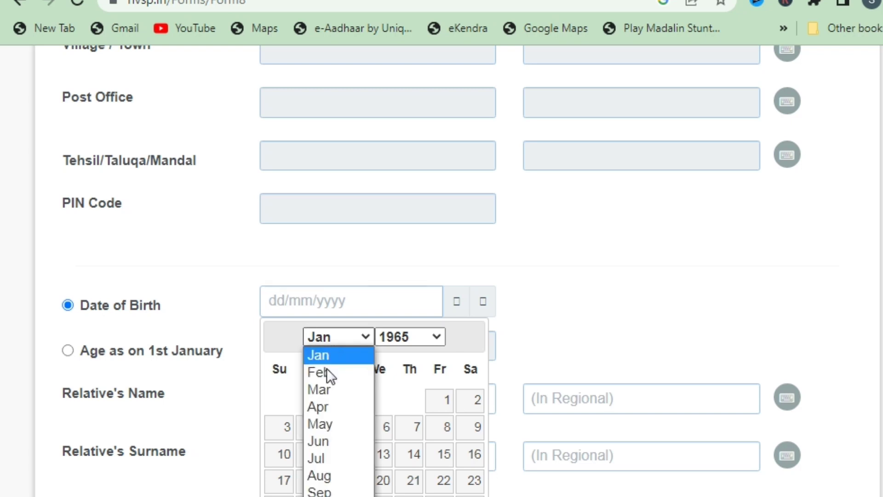
{"action": "left_click", "coordinate": [322, 491]}
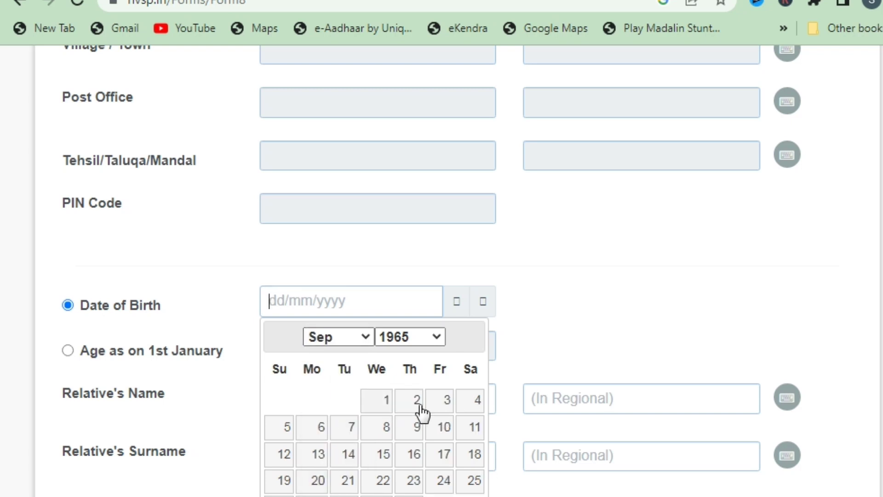
{"action": "left_click", "coordinate": [386, 405]}
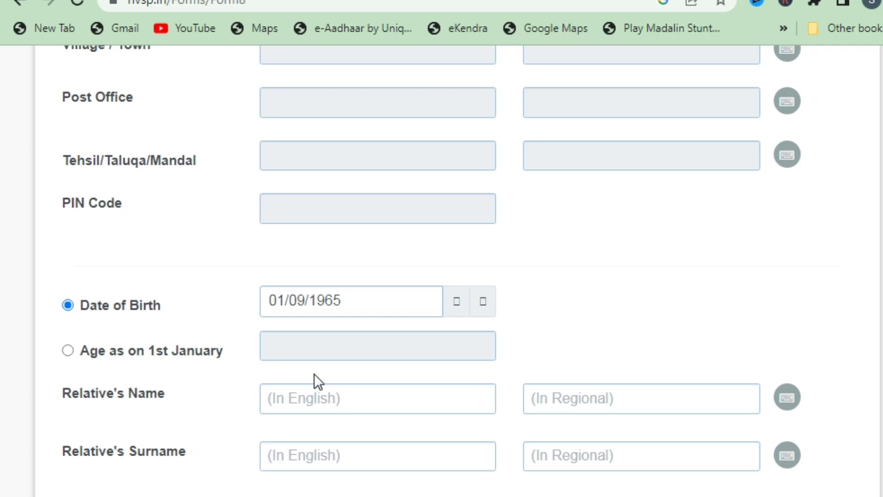
- Enter the relative's first name in the English name box
{"action": "scroll", "coordinate": [442, 276], "scroll_direction": "down", "scroll_amount": 2}
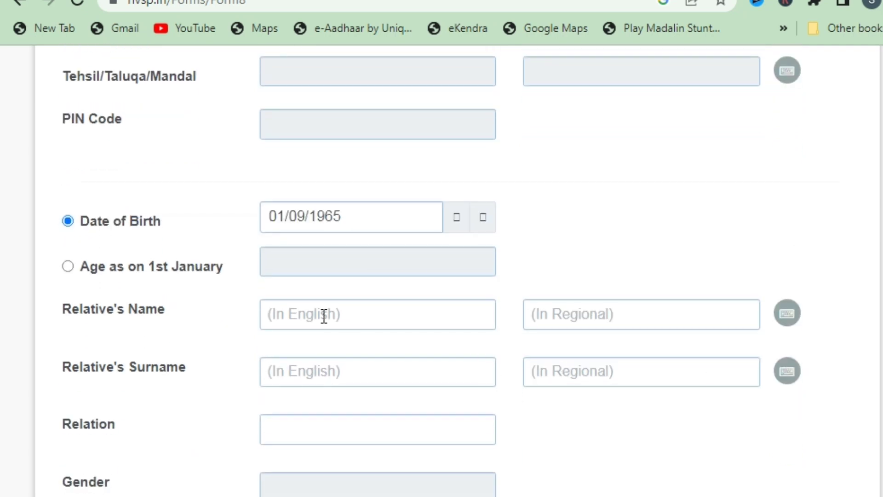
{"action": "left_click", "coordinate": [323, 313]}
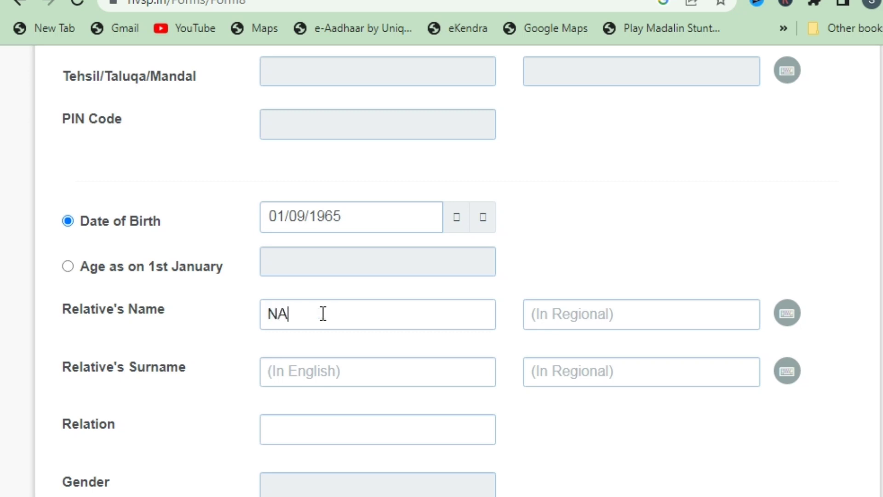
- Enter the relative's first name in Devanagari in the Regional box, removing the surname
{"action": "left_click", "coordinate": [574, 318]}
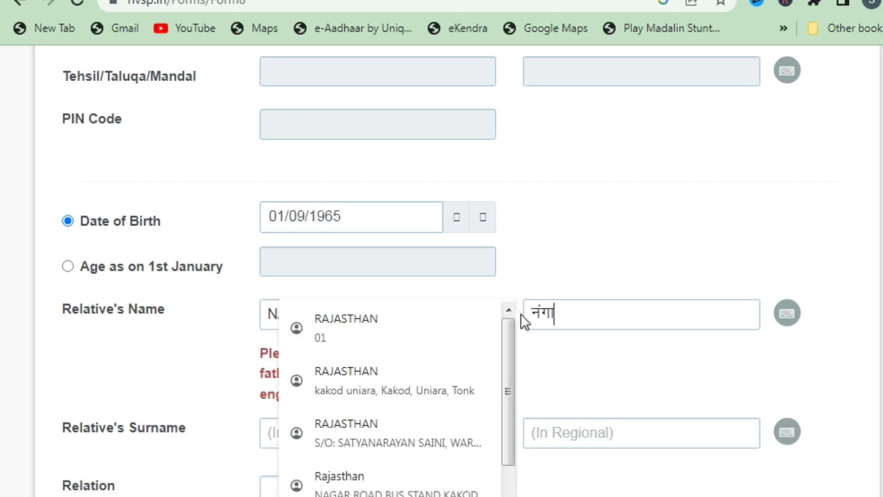
{"action": "key", "text": "BackSpace"}
{"action": "key", "text": "BackSpace"}
{"action": "key", "text": "BackSpace"}
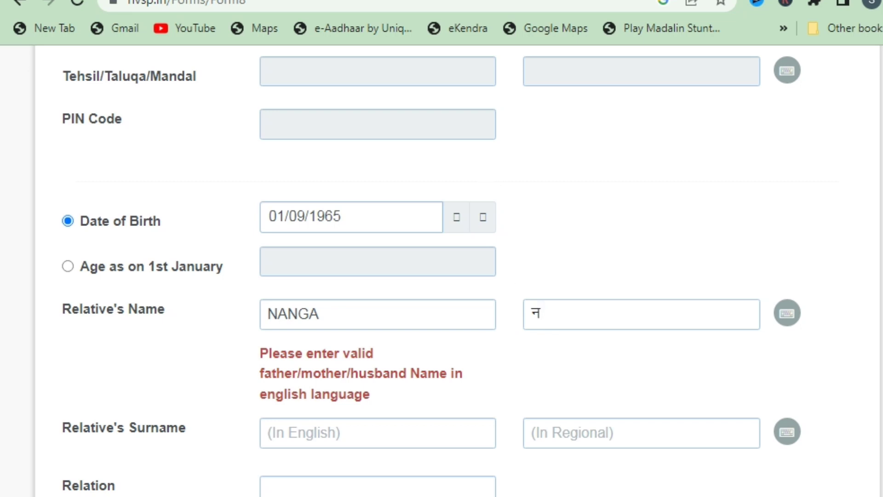
{"action": "key", "text": "BackSpace"}
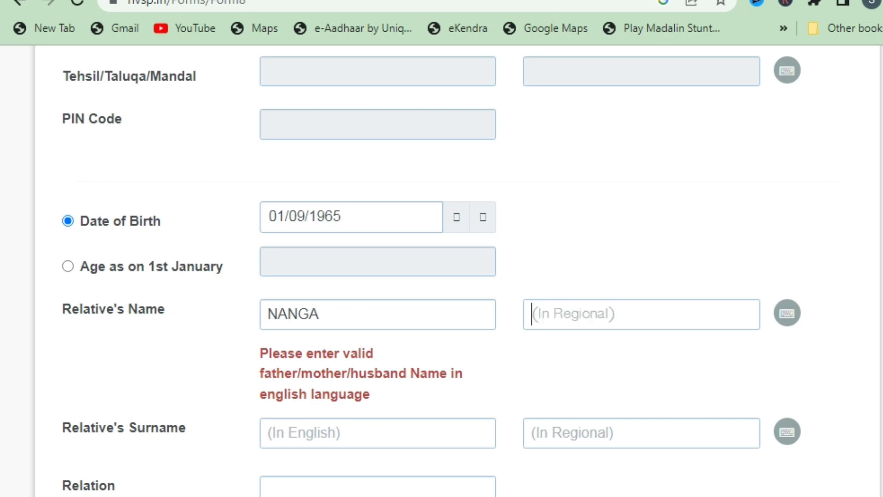
{"action": "type", "text": "NANGA"}
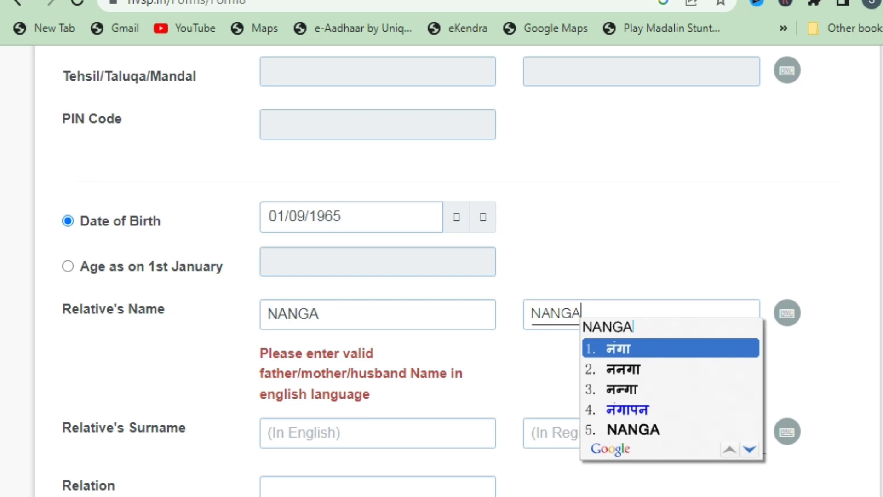
{"action": "key", "text": "BackSpace"}
{"action": "key", "text": "BackSpace"}
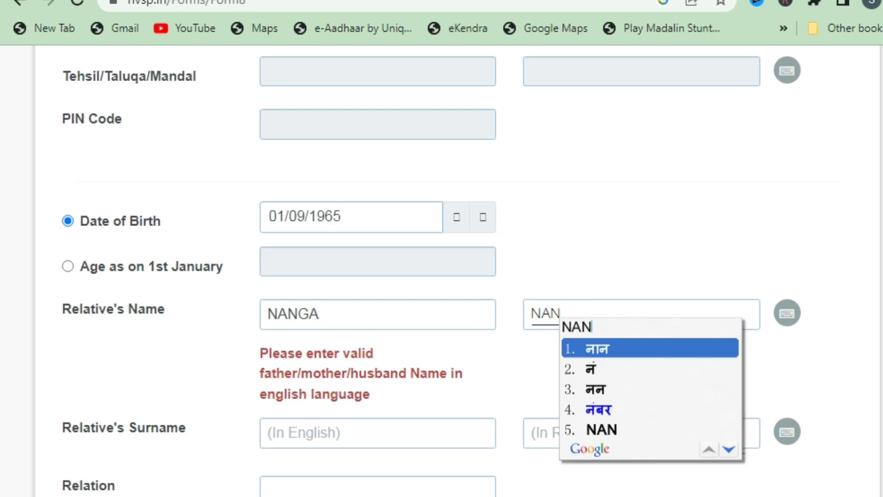
{"action": "left_click", "coordinate": [603, 353]}
{"action": "type", "text": "GA"}
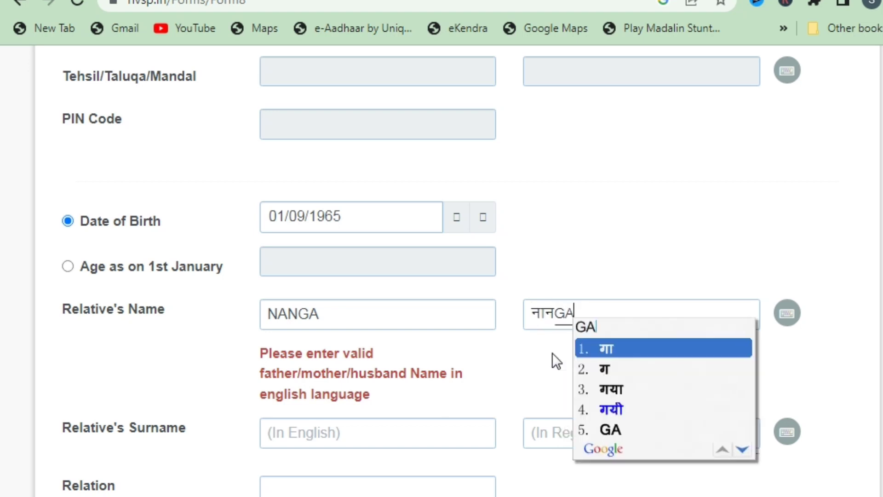
{"action": "key", "text": "BackSpace"}
{"action": "key", "text": "BackSpace"}
{"action": "type", "text": "गा M"}
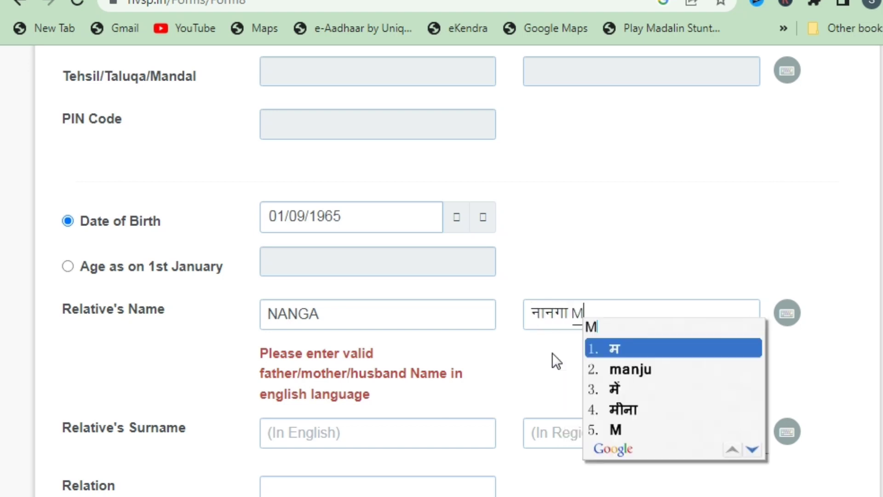
{"action": "type", "text": "ALI"}
{"action": "key", "text": "Return"}
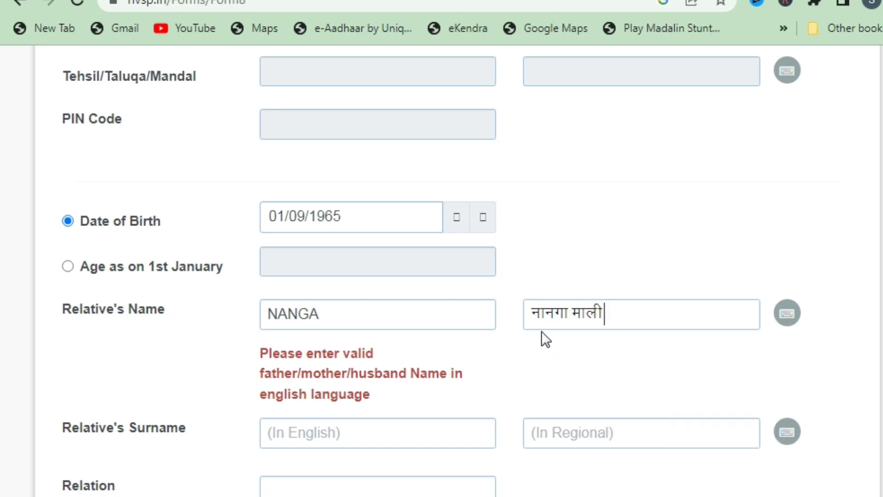
{"action": "left_click_drag", "start_coordinate": [607, 315], "coordinate": [572, 329]}
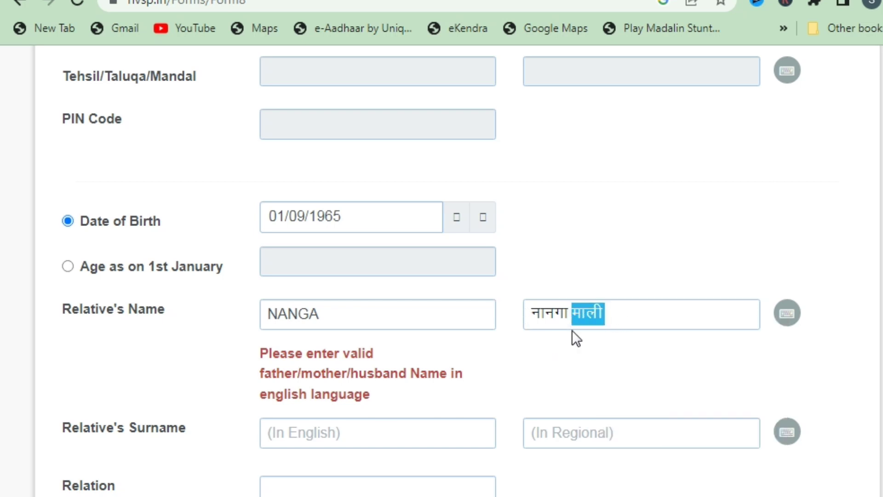
{"action": "key", "text": "BackSpace"}
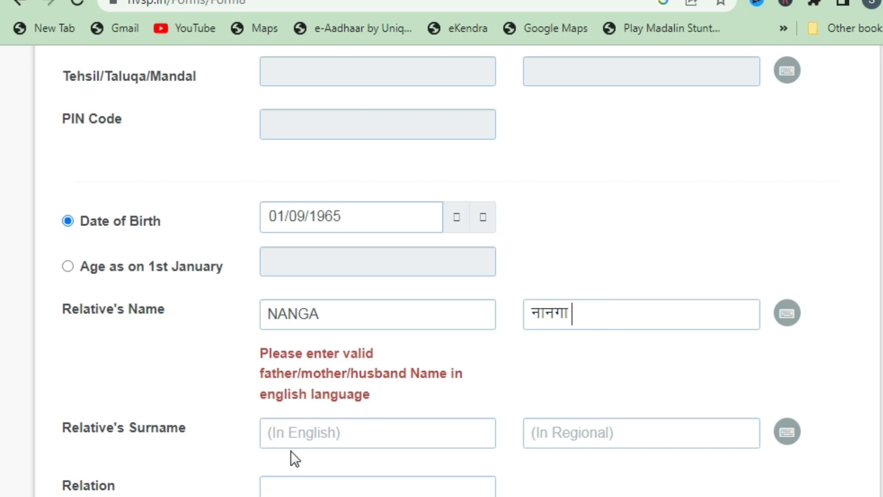
- Enter the relative's surname in the English and Regional Surname boxes
{"action": "left_click", "coordinate": [298, 441]}
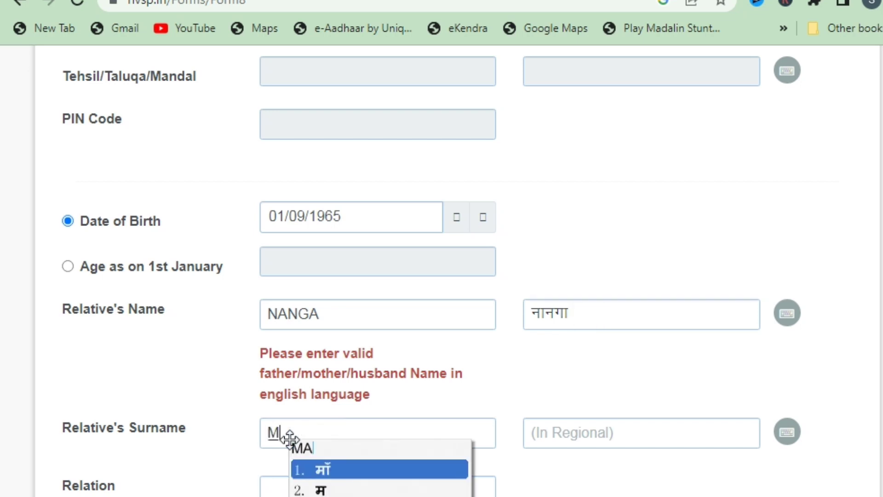
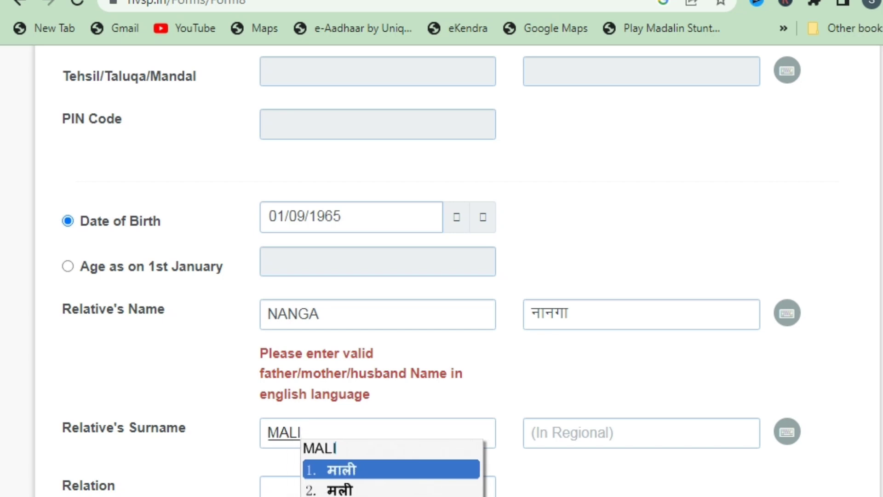
{"action": "key", "text": "Escape"}
{"action": "left_click", "coordinate": [571, 440]}
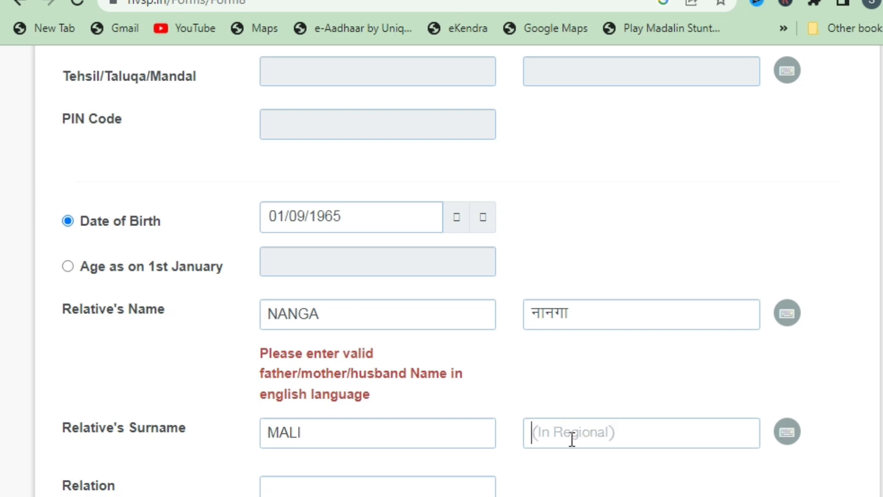
{"action": "left_click", "coordinate": [570, 470]}
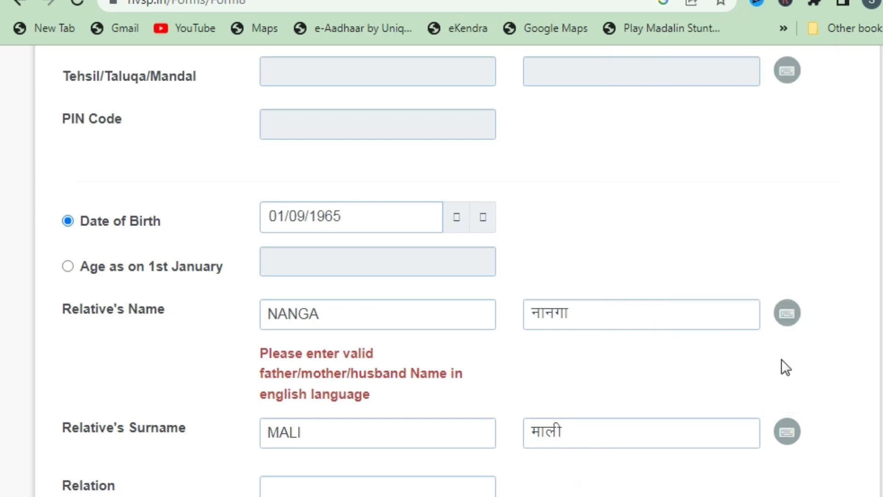
- Set the Relation dropdown to Father
{"action": "scroll", "coordinate": [642, 397], "scroll_direction": "down", "scroll_amount": 3}
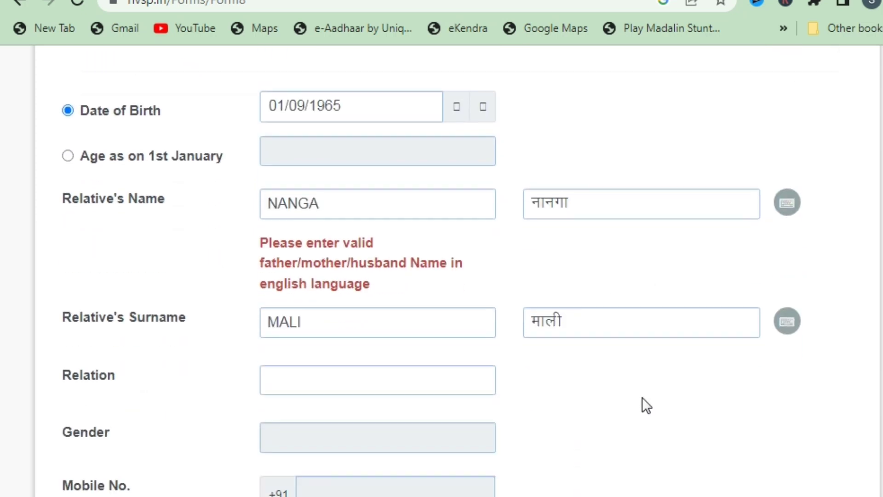
{"action": "left_click", "coordinate": [317, 381]}
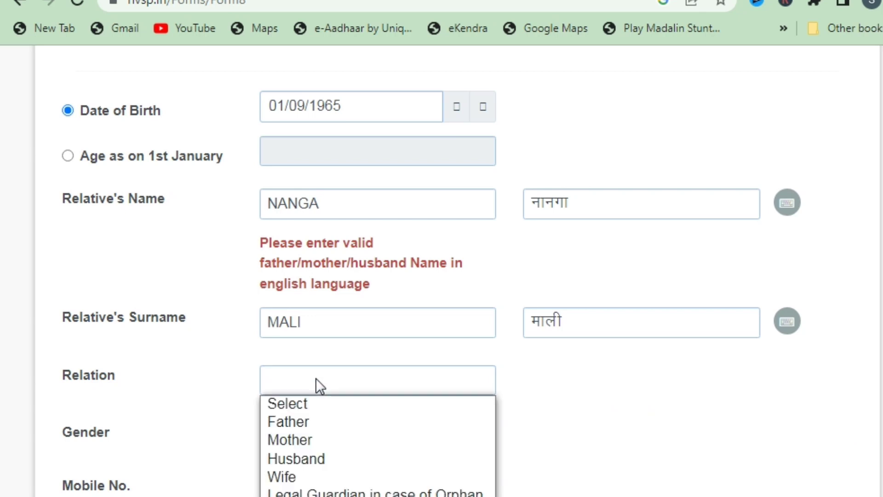
{"action": "left_click", "coordinate": [295, 426]}
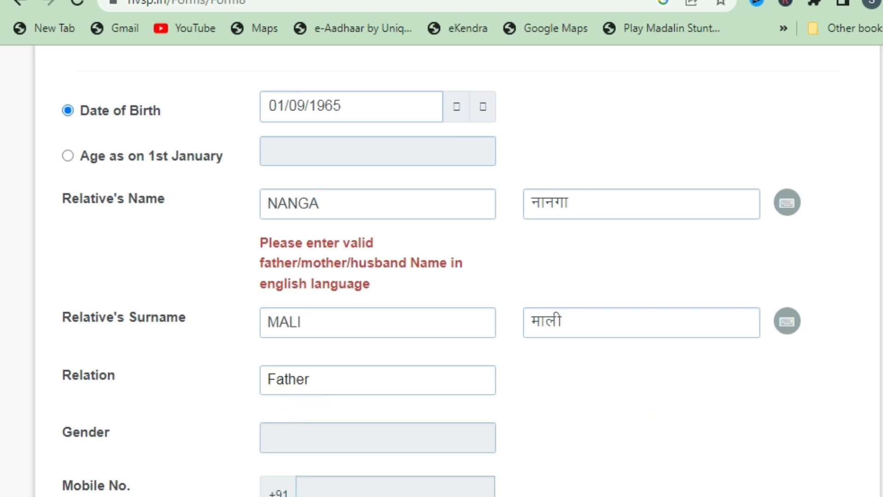
- Attach Untitled-1.jpg from the Desktop as the Age Proof
{"action": "scroll", "coordinate": [457, 270], "scroll_direction": "down", "scroll_amount": 3}
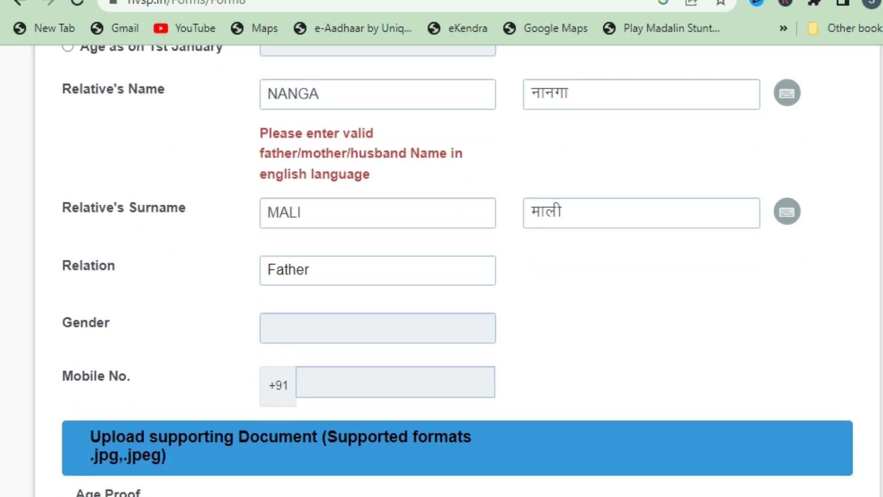
{"action": "scroll", "coordinate": [457, 271], "scroll_direction": "down", "scroll_amount": 3}
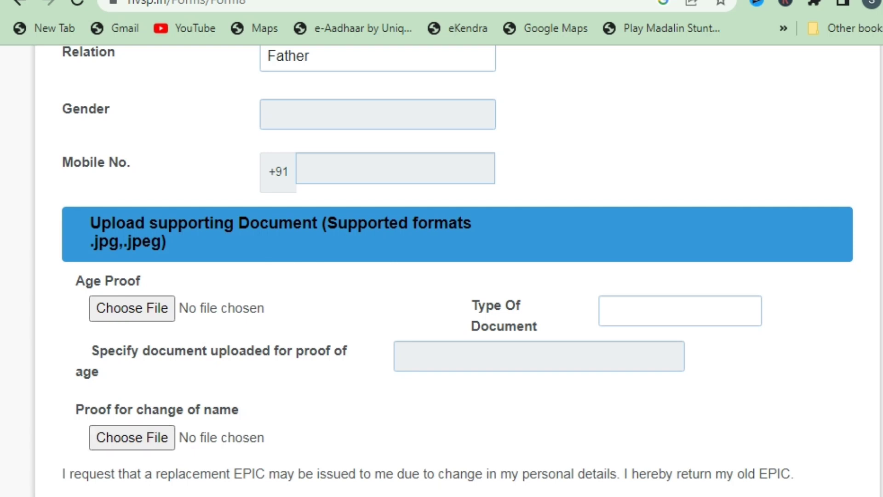
{"action": "scroll", "coordinate": [458, 270], "scroll_direction": "down", "scroll_amount": 1}
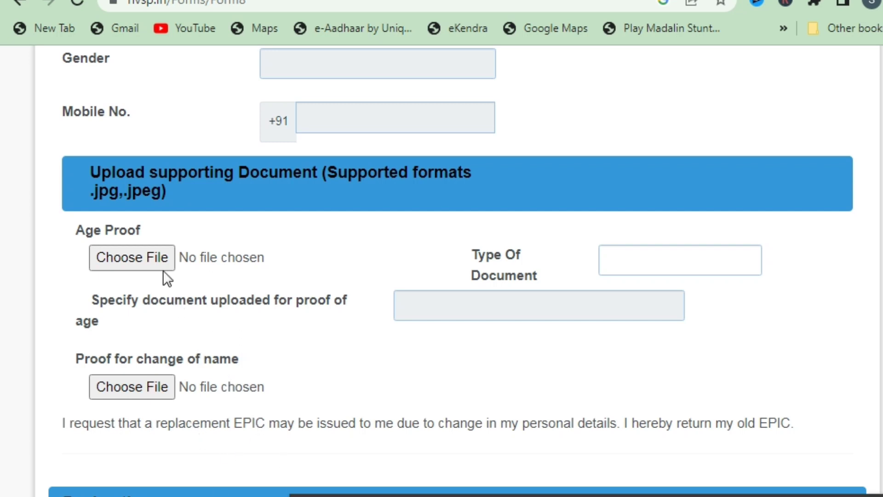
{"action": "left_click", "coordinate": [148, 257]}
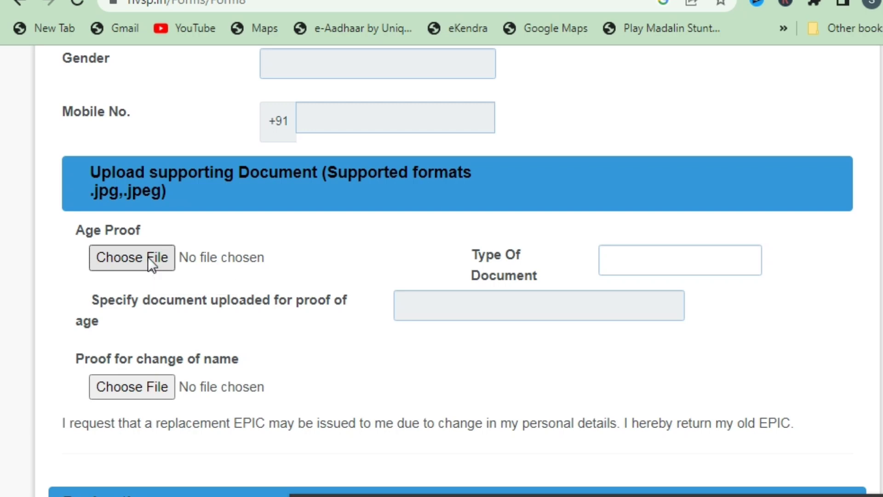
{"action": "left_click", "coordinate": [148, 257]}
{"action": "left_click", "coordinate": [112, 76]}
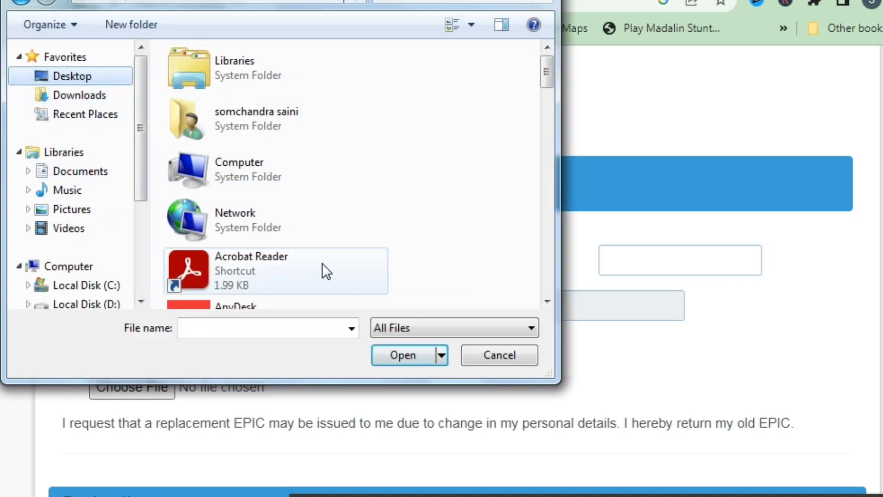
{"action": "left_click_drag", "start_coordinate": [549, 74], "coordinate": [554, 264]}
{"action": "left_click", "coordinate": [222, 275]}
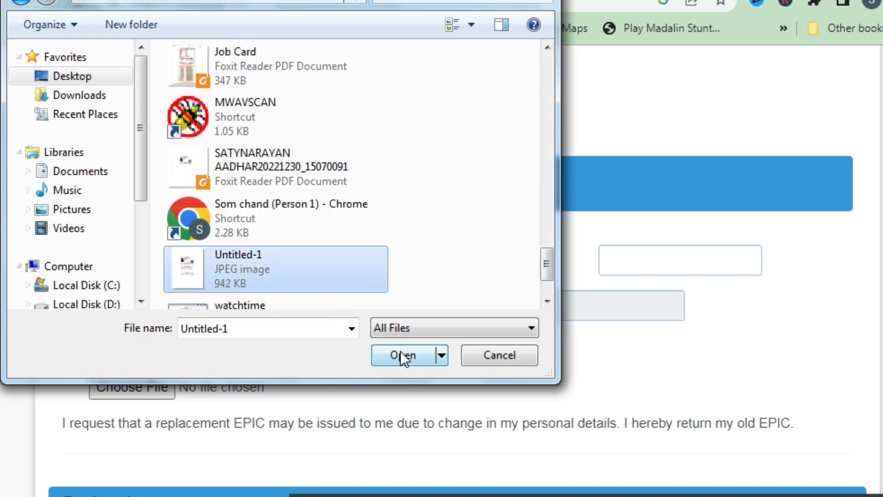
{"action": "left_click", "coordinate": [400, 354]}
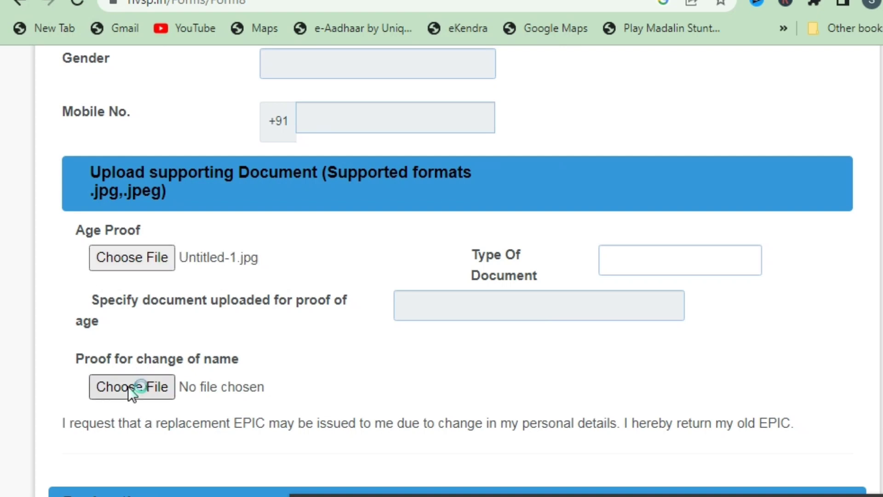
- Attach Untitled-1.jpg from the Desktop as the Proof for change of name
{"action": "left_click", "coordinate": [128, 386]}
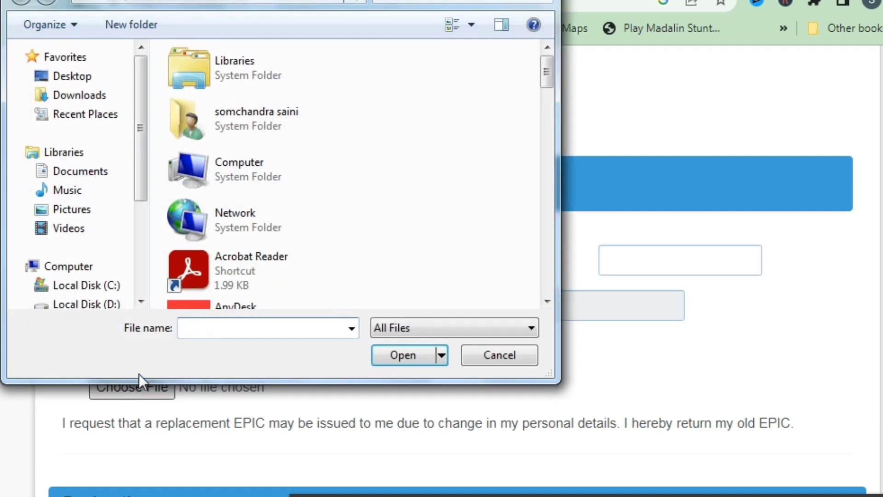
{"action": "left_click", "coordinate": [88, 77]}
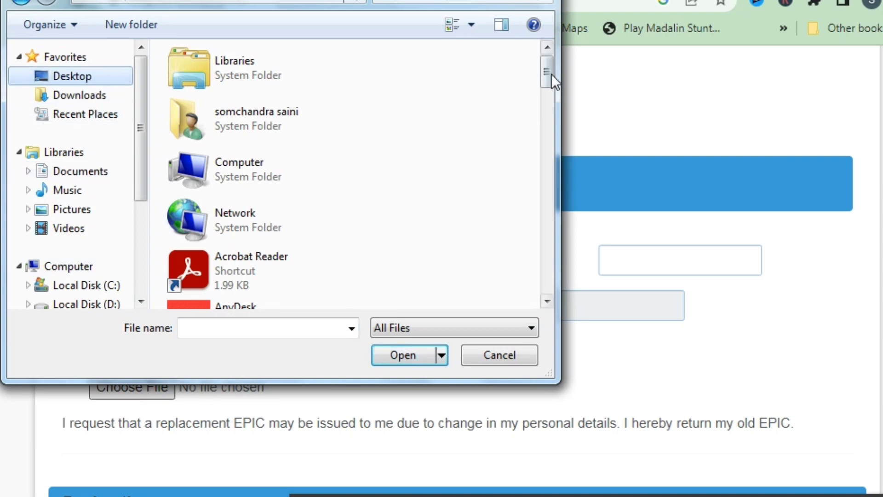
{"action": "left_click_drag", "start_coordinate": [552, 74], "coordinate": [563, 278]}
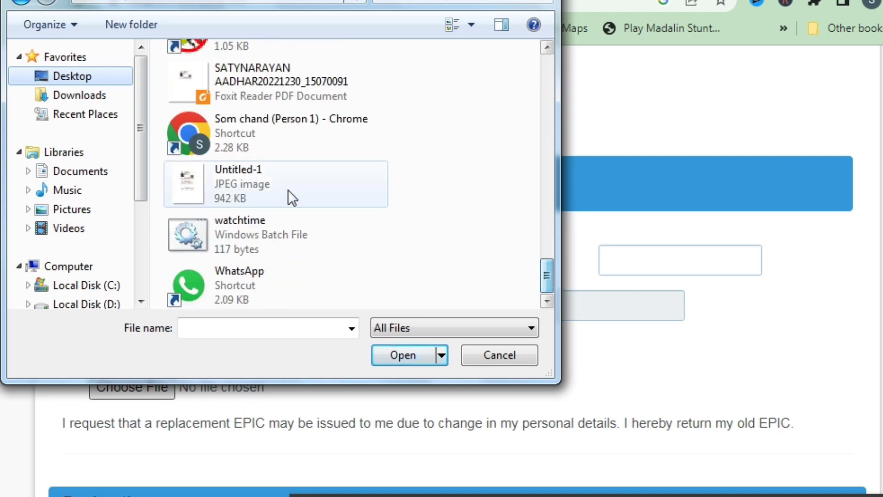
{"action": "left_click", "coordinate": [260, 189]}
{"action": "left_click", "coordinate": [386, 355]}
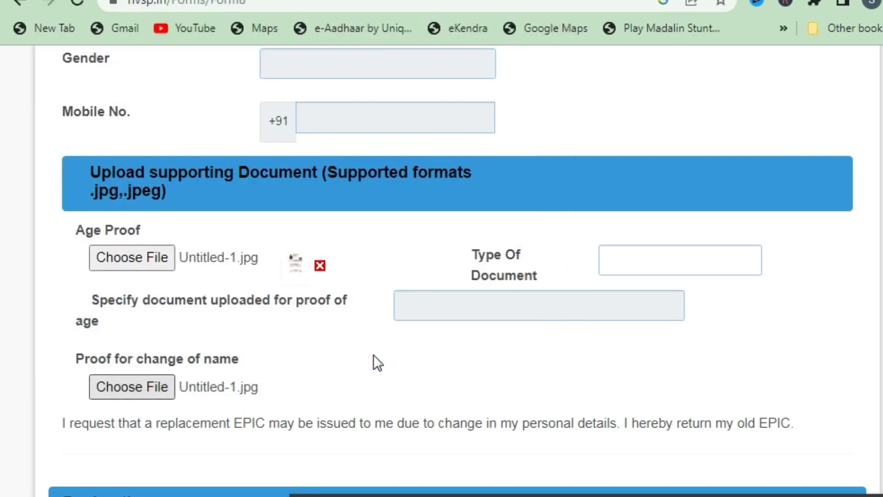
- Enter the declaration Place in English
{"action": "scroll", "coordinate": [374, 355], "scroll_direction": "down", "scroll_amount": 2}
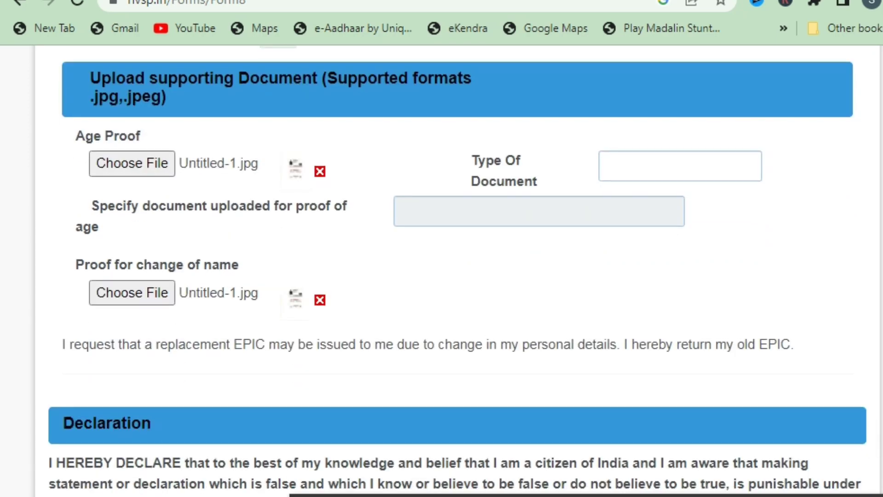
{"action": "scroll", "coordinate": [458, 272], "scroll_direction": "down", "scroll_amount": 4}
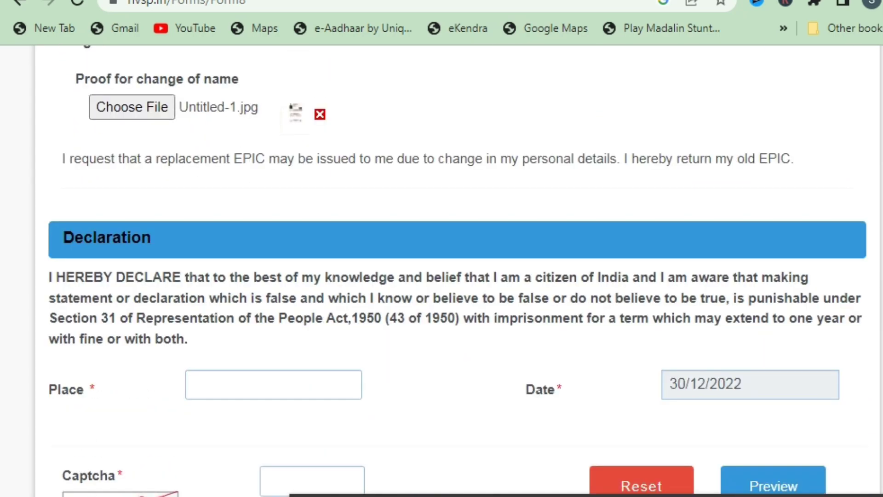
{"action": "scroll", "coordinate": [459, 270], "scroll_direction": "up", "scroll_amount": 5}
{"action": "scroll", "coordinate": [458, 270], "scroll_direction": "down", "scroll_amount": 2}
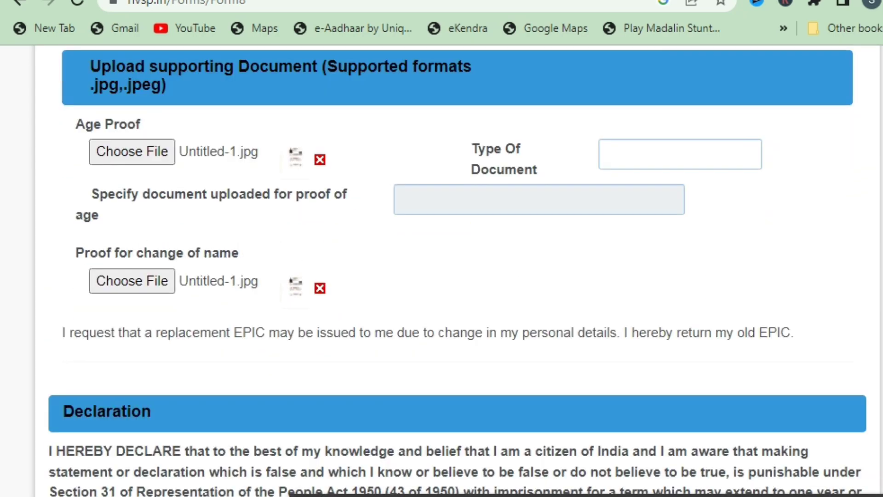
{"action": "scroll", "coordinate": [458, 270], "scroll_direction": "down", "scroll_amount": 3}
{"action": "scroll", "coordinate": [197, 346], "scroll_direction": "down", "scroll_amount": 2}
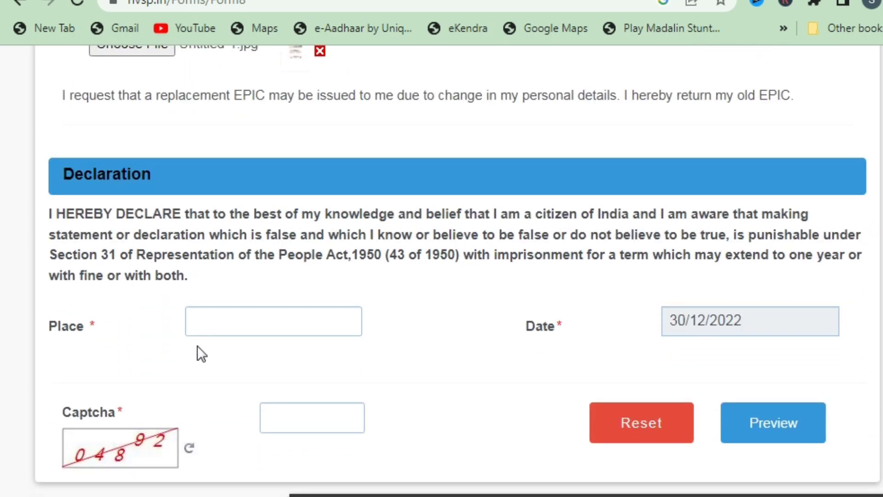
{"action": "type", "text": "K"}
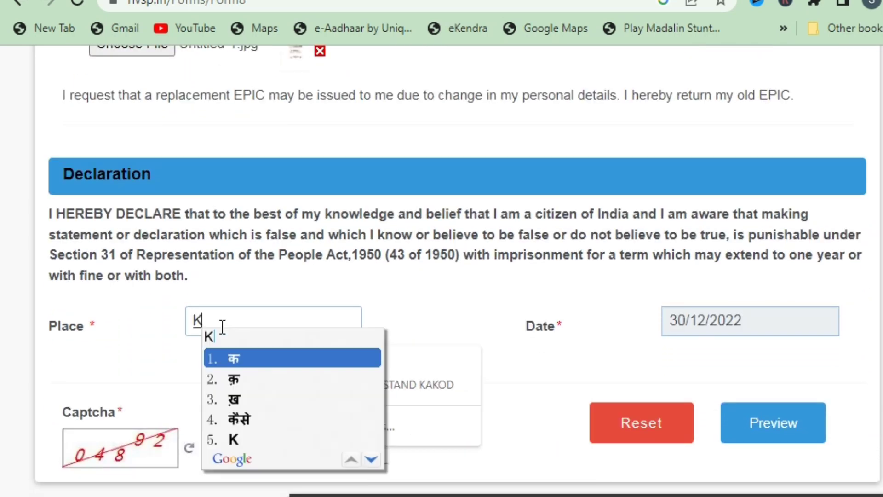
{"action": "type", "text": "AKOD"}
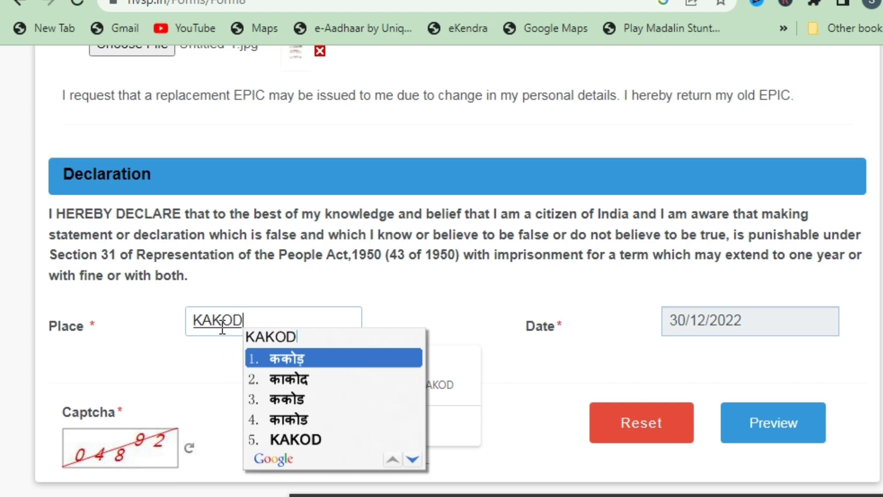
{"action": "left_click", "coordinate": [302, 440]}
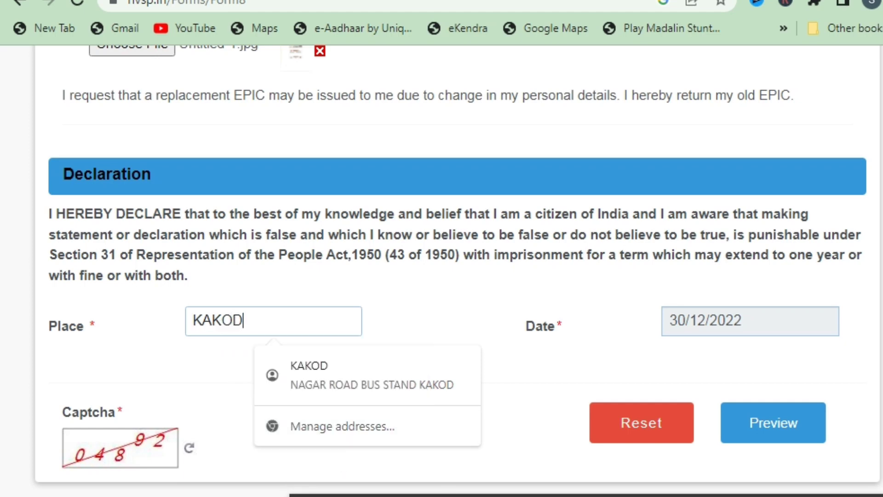
{"action": "left_click", "coordinate": [221, 378]}
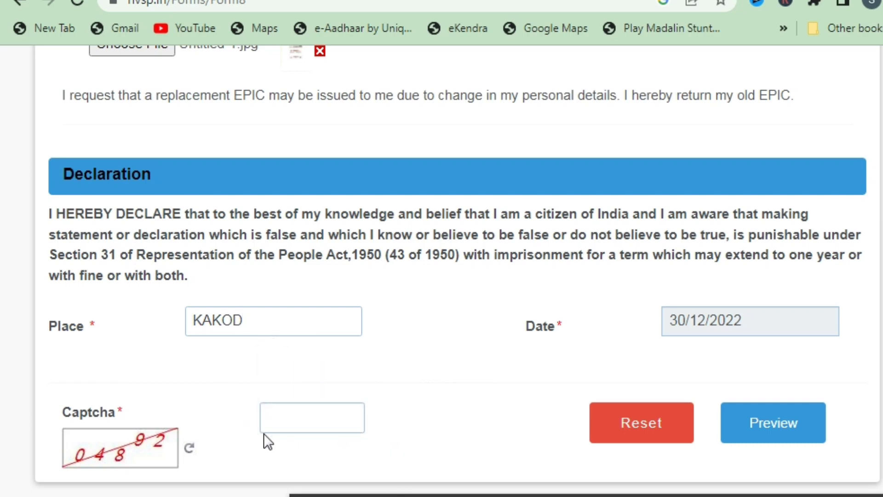
- Enter the displayed captcha code and preview the filled-in form
{"action": "left_click", "coordinate": [307, 420]}
{"action": "type", "text": "04892"}
{"action": "left_click", "coordinate": [799, 417]}
- Submit Form 8 and highlight the form reference ID on the acknowledgement page
{"action": "left_click", "coordinate": [826, 375]}
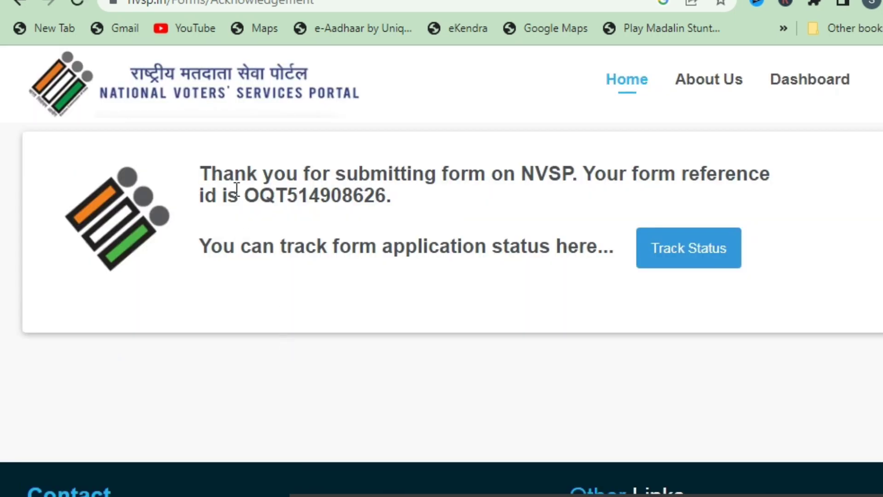
{"action": "left_click_drag", "start_coordinate": [246, 195], "coordinate": [402, 199]}
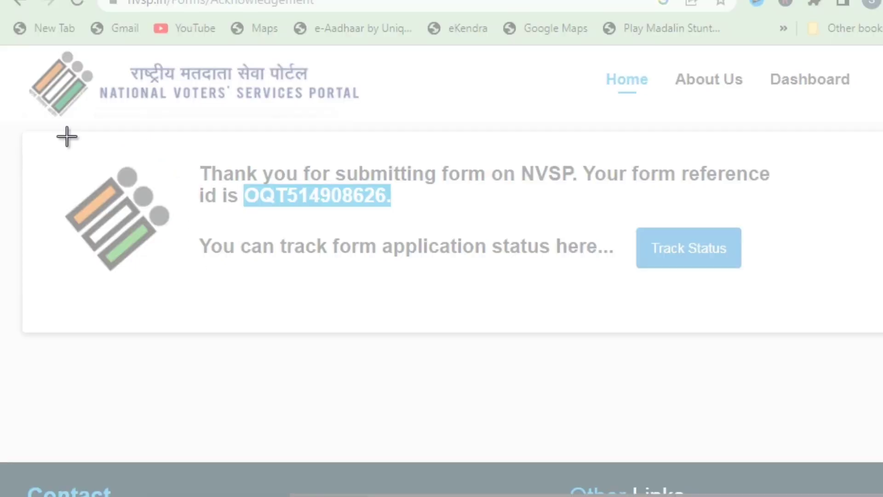
- Snip the acknowledgement card and save it to the Desktop as a JPEG named after the voter
{"action": "left_click_drag", "start_coordinate": [19, 129], "coordinate": [877, 333]}
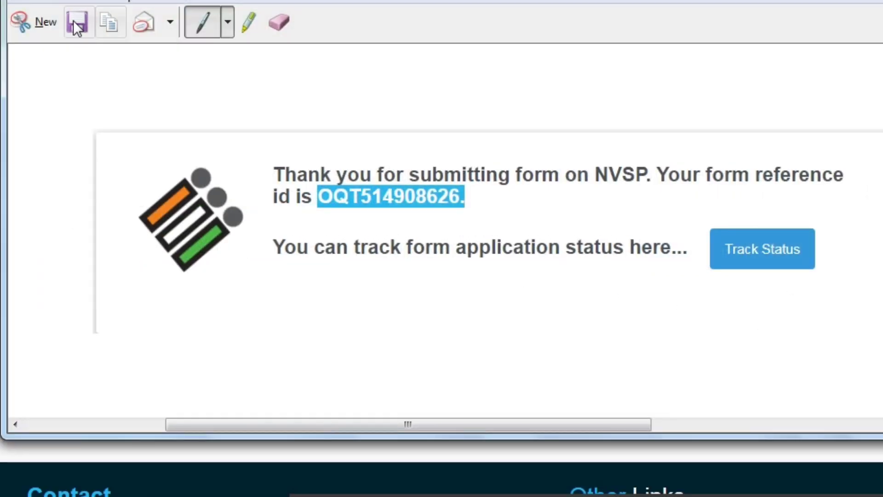
{"action": "left_click", "coordinate": [75, 22]}
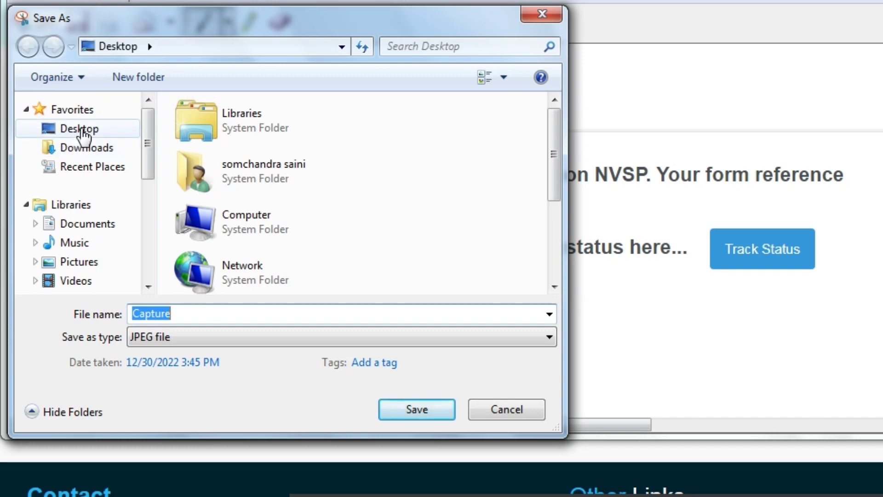
{"action": "left_click", "coordinate": [56, 128]}
{"action": "double_click", "coordinate": [191, 314]}
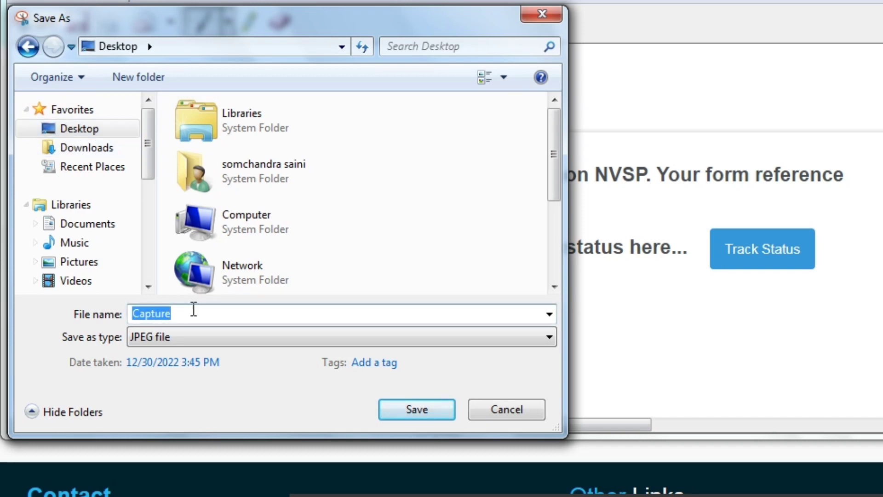
{"action": "type", "text": "SATY"}
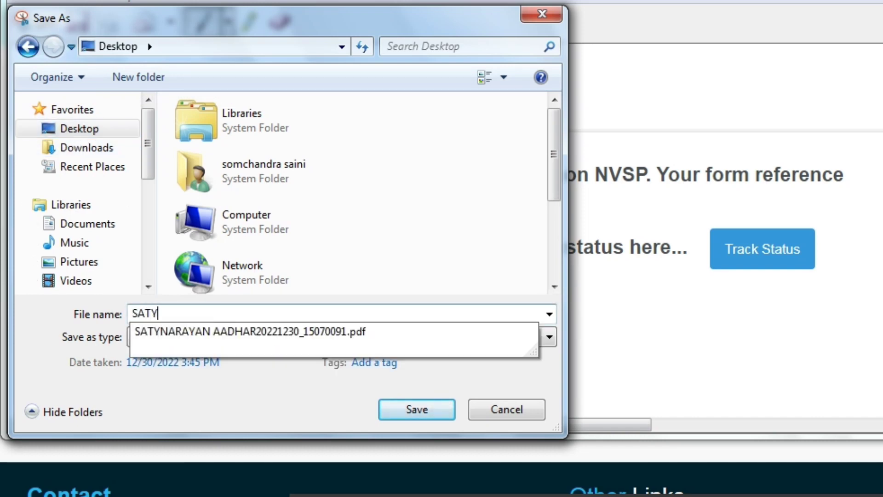
{"action": "type", "text": "ANARAYA"}
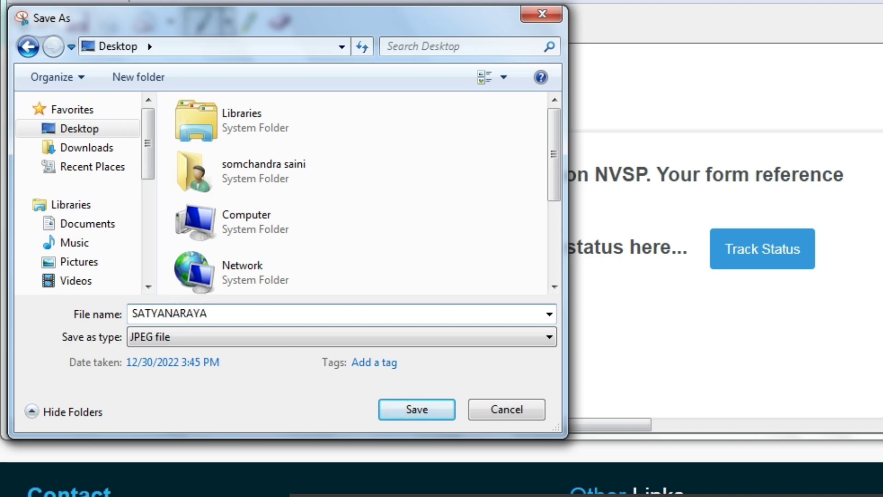
{"action": "type", "text": "N"}
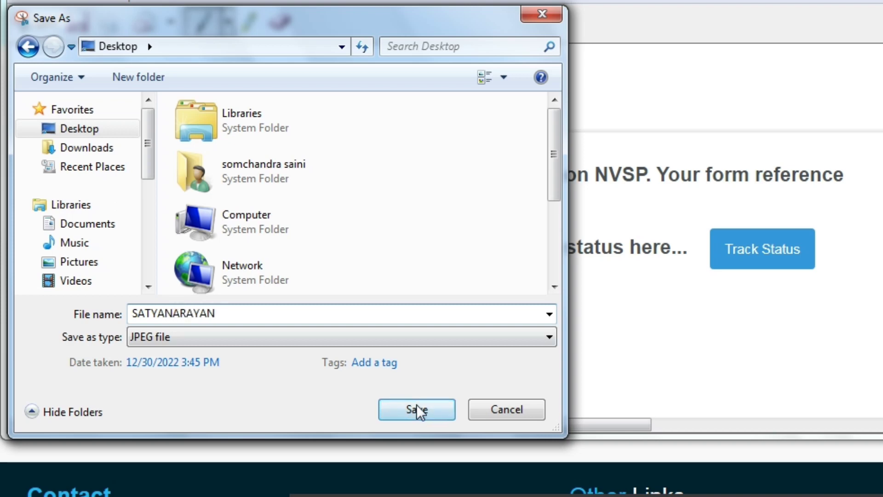
{"action": "left_click", "coordinate": [416, 408]}
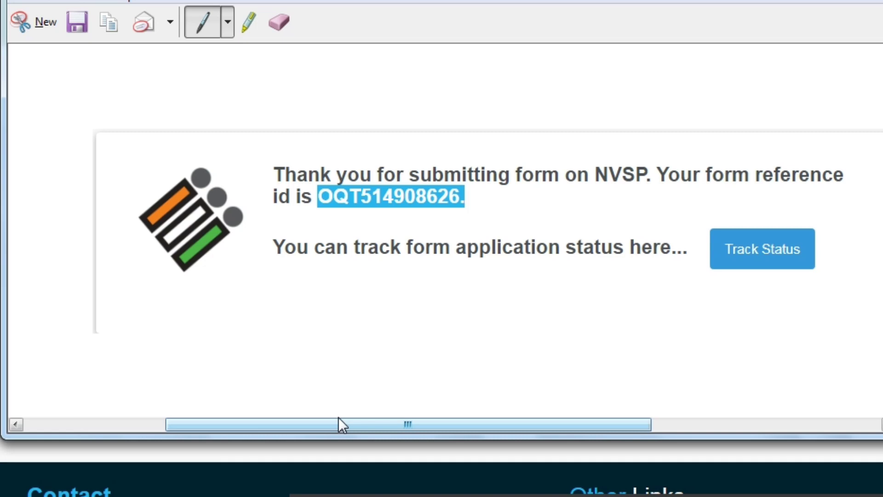
{"action": "left_click", "coordinate": [796, 16]}
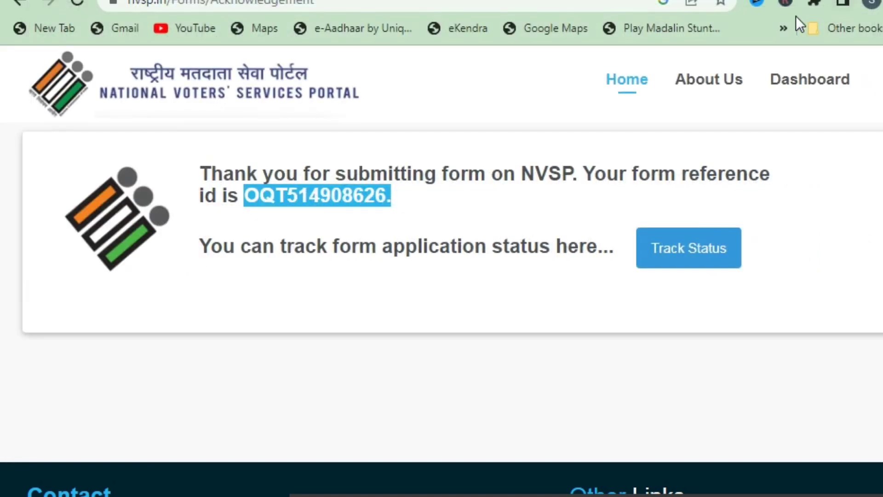